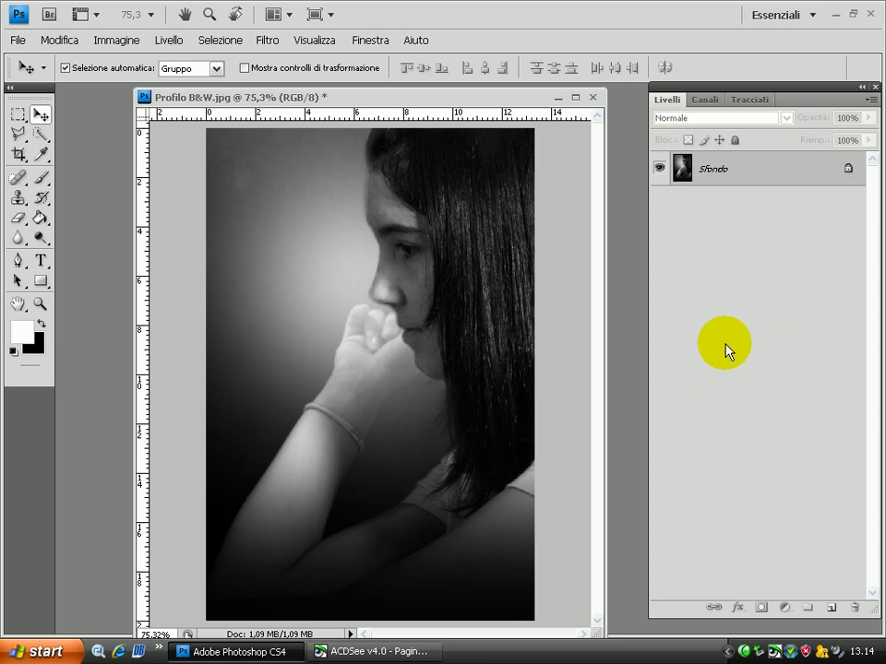
Step: Set the Layers panel thumbnails to Miniature medie (medium size)
right_click(739, 264)
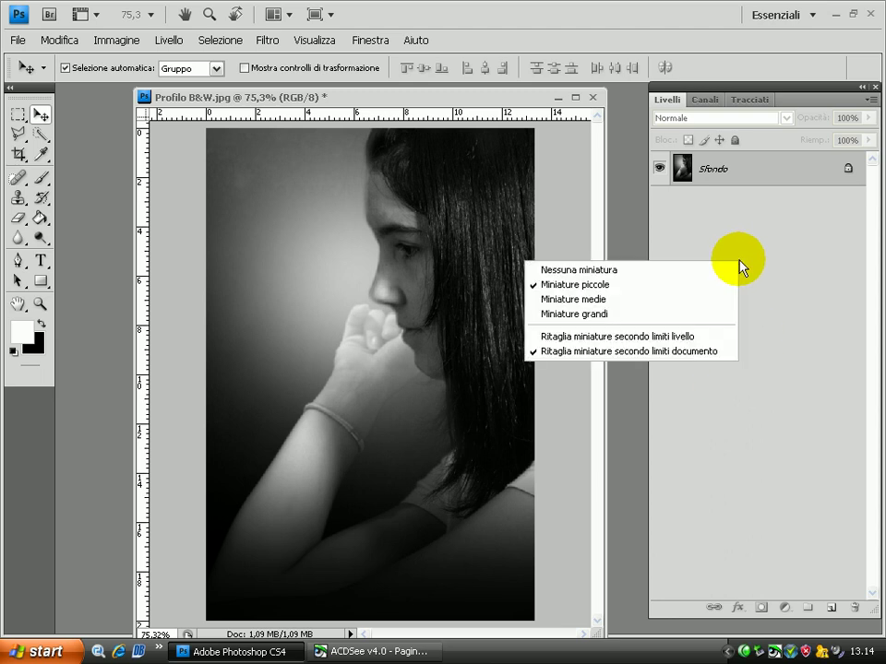
left_click(587, 301)
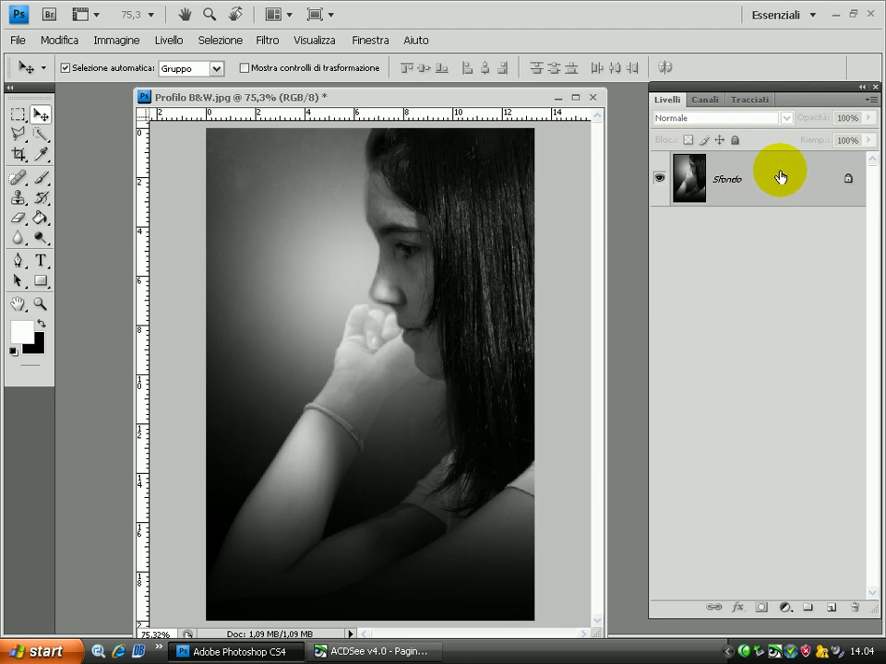
Step: Convert the locked Sfondo background into the editable layer Livello 0
right_click(779, 180)
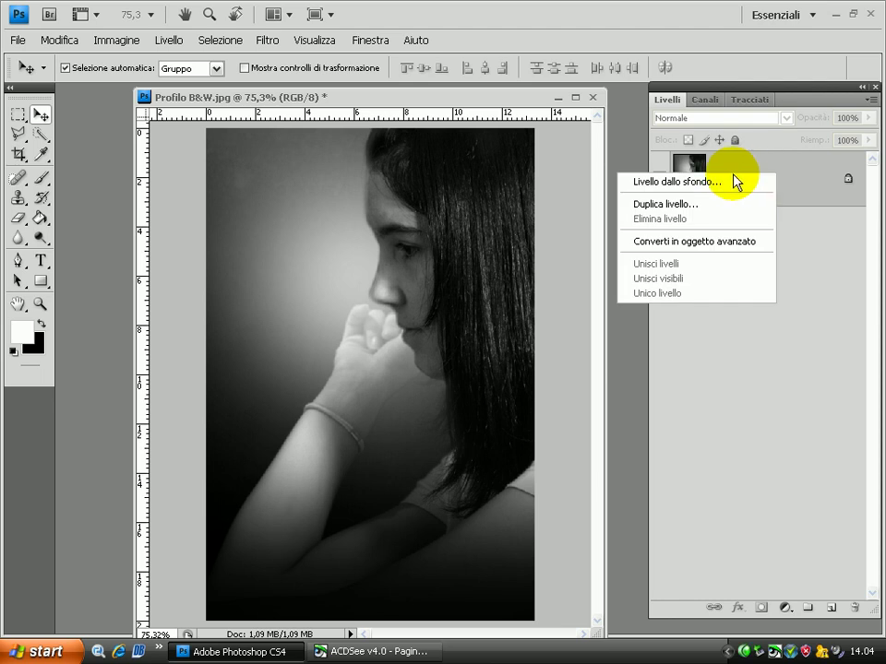
left_click(733, 184)
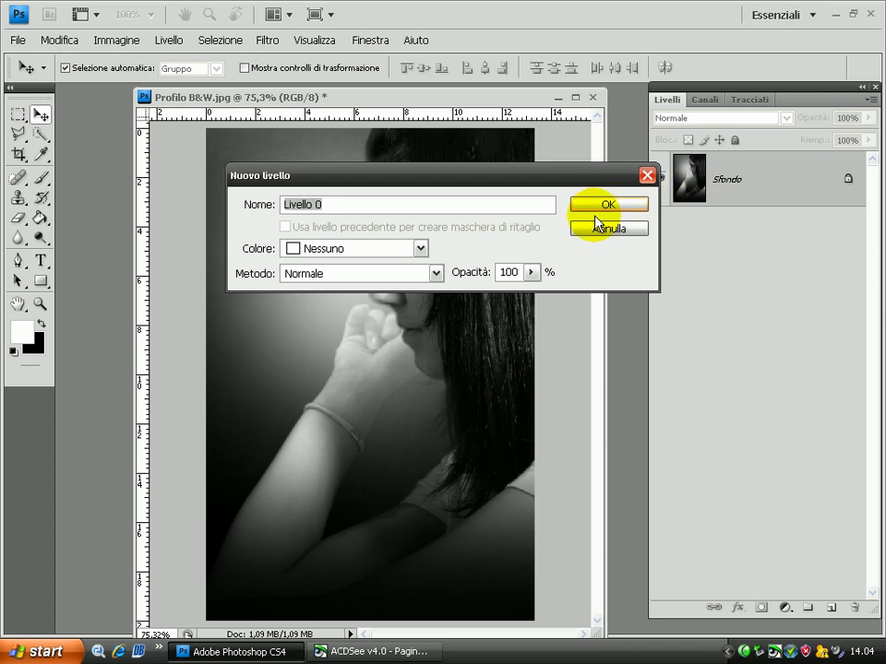
left_click(609, 205)
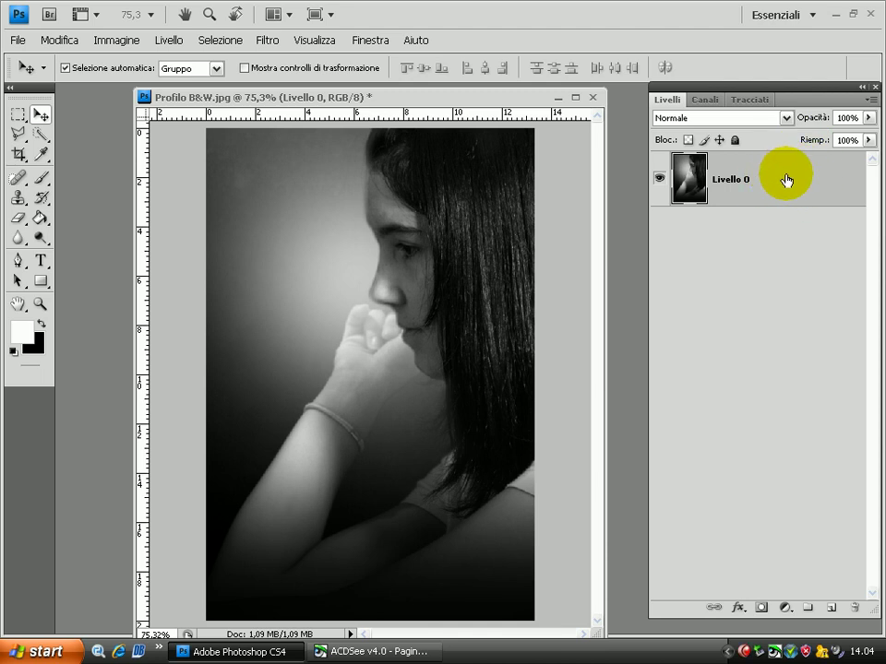
Step: Lower Livello 0's opacity to about 69%
left_click(868, 118)
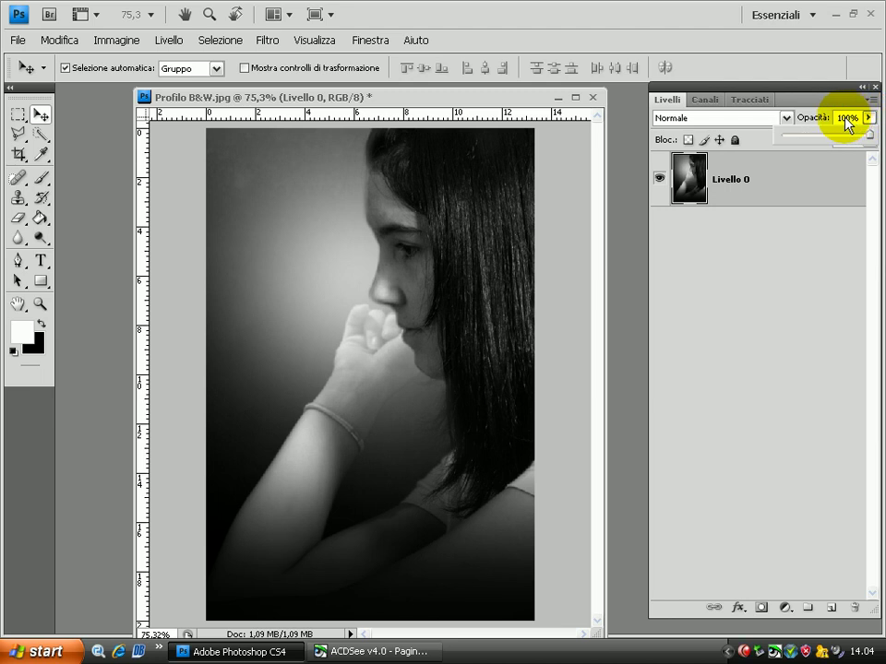
left_click(847, 120)
left_click(868, 119)
left_click_drag(863, 135, 843, 137)
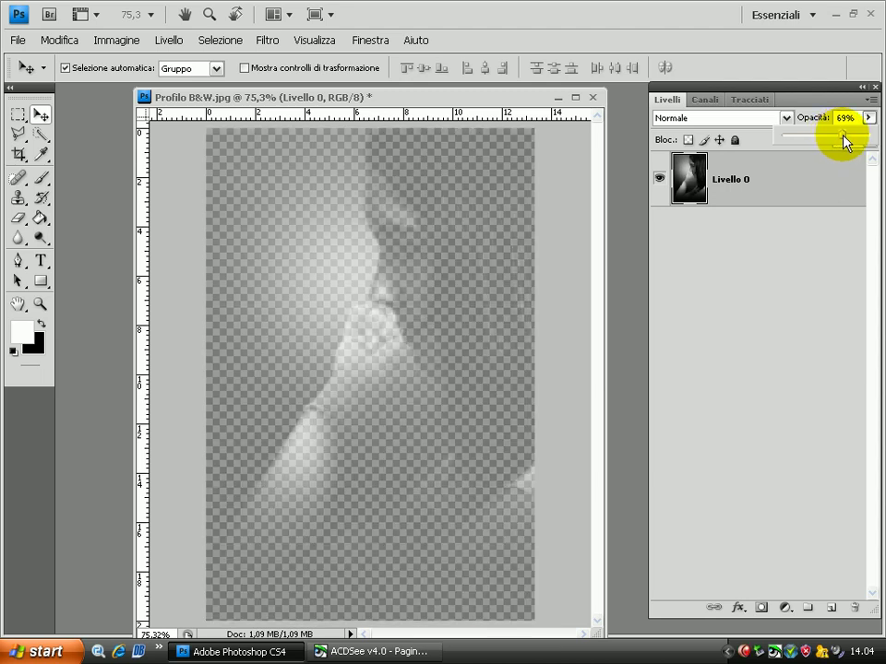
Step: Lasso a triangle around the girl's face and hair and copy it to Livello 1
left_click(17, 131)
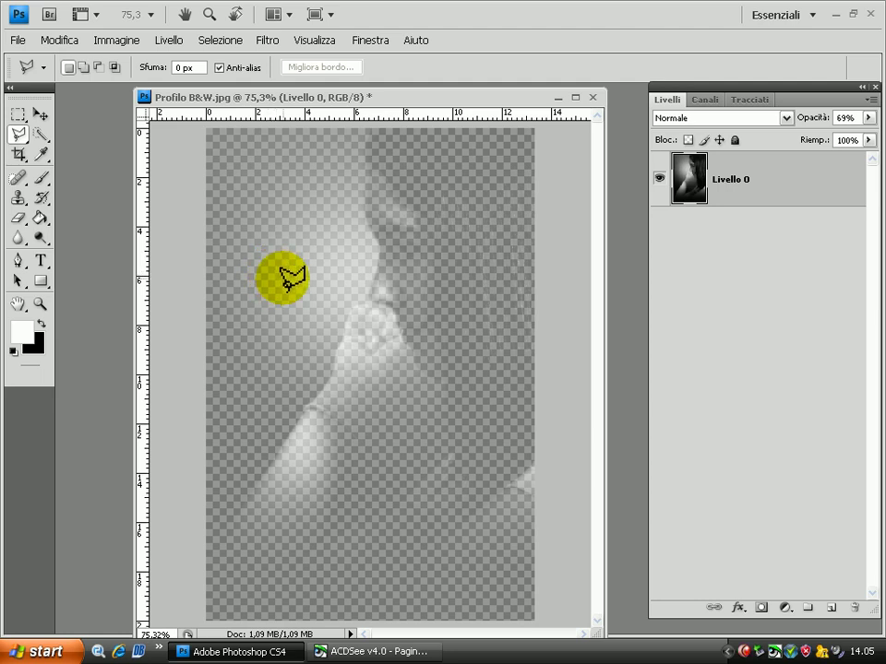
left_click(281, 278)
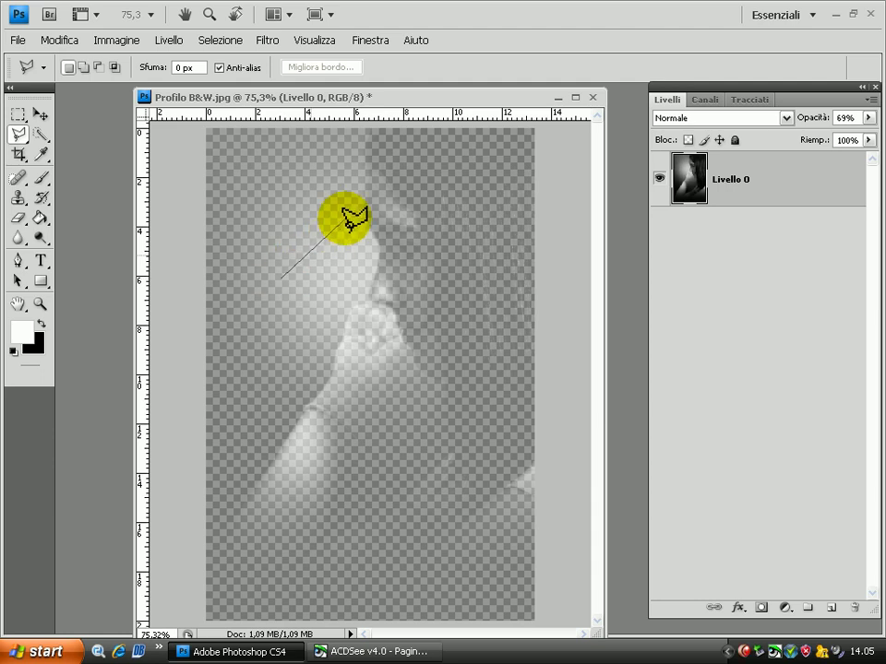
left_click(419, 159)
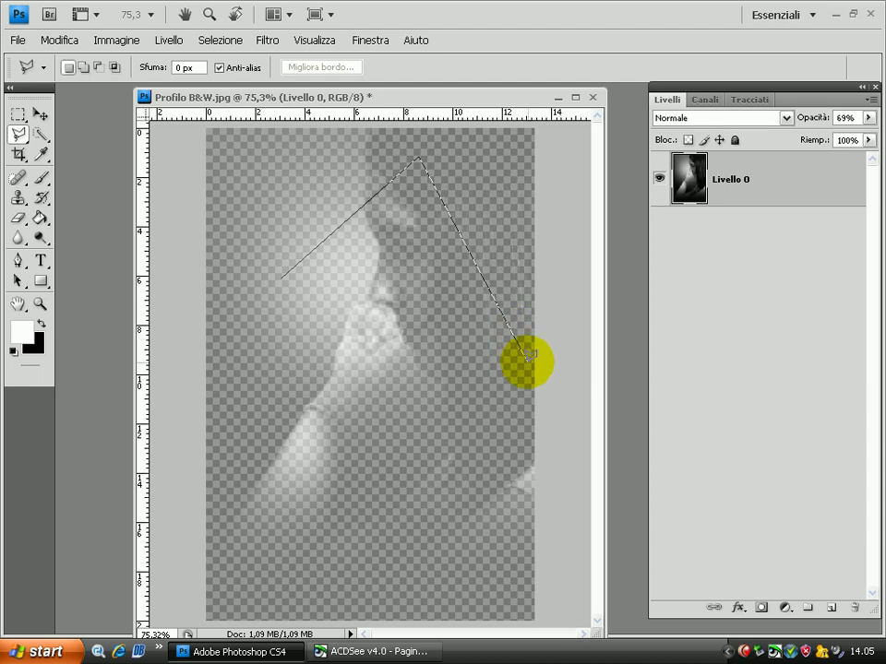
left_click(520, 360)
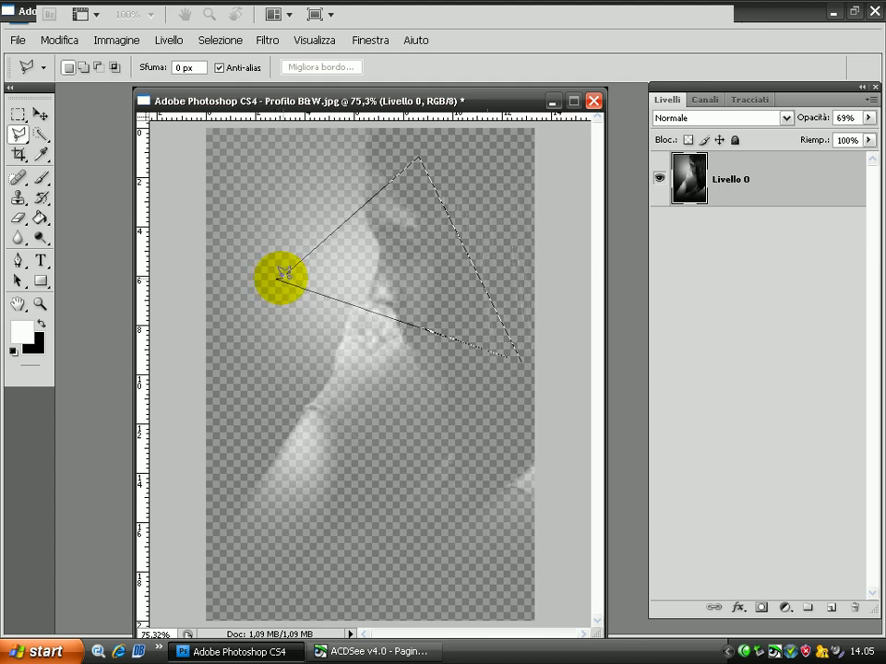
left_click(280, 274)
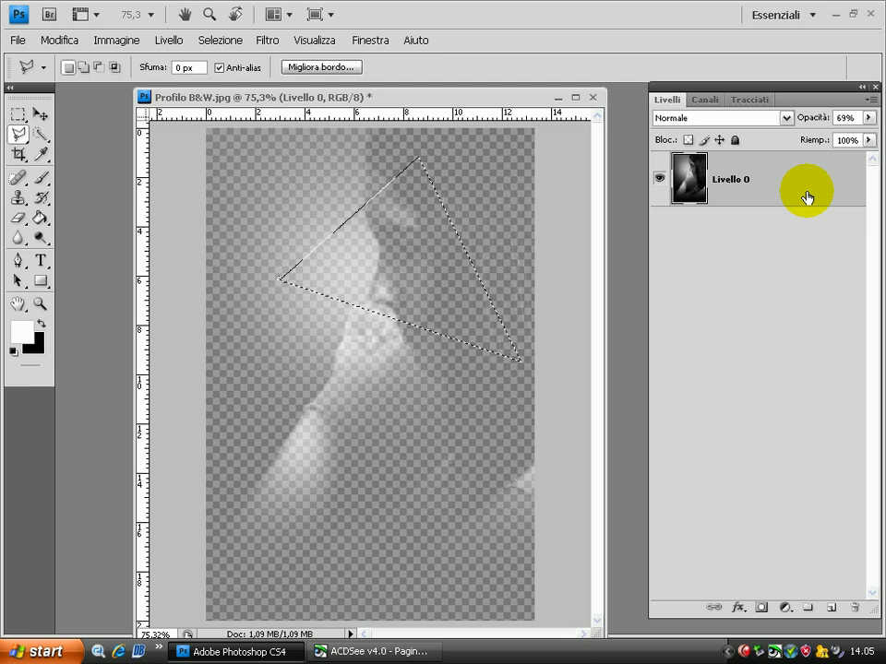
key("ctrl+j")
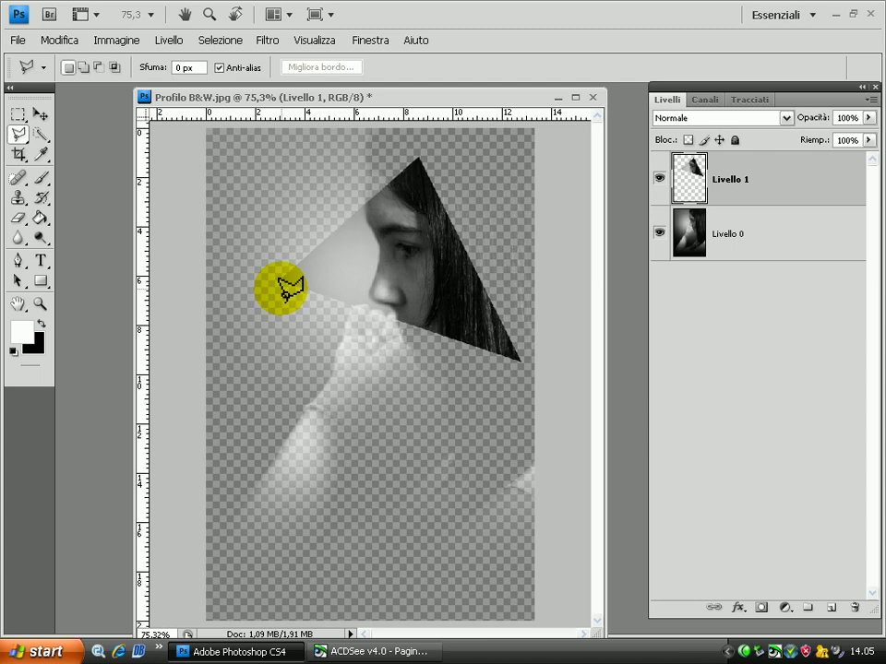
left_click(795, 242)
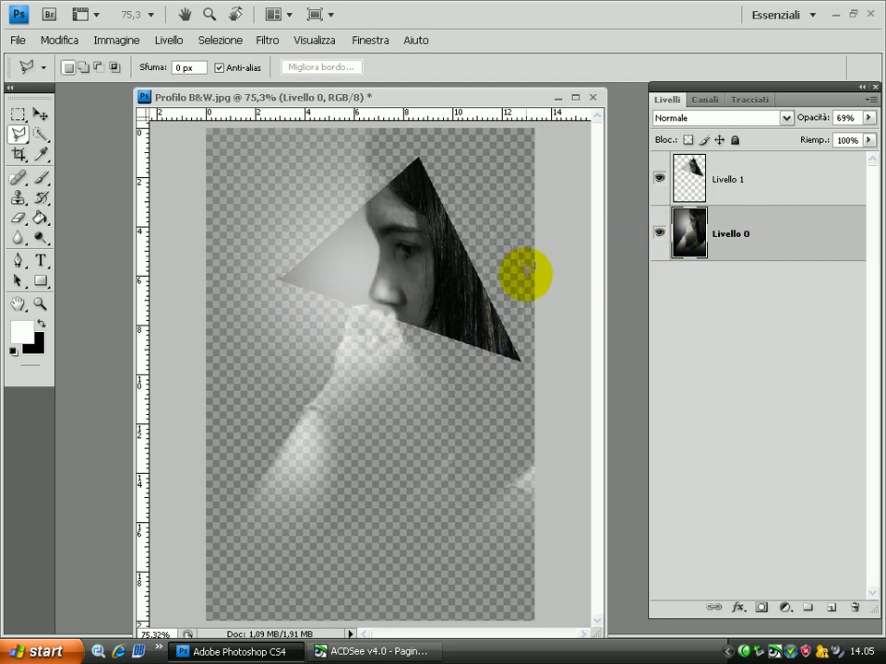
Step: Set Livello 0 to 72% opacity and remove the extra triangle copy
left_click(867, 118)
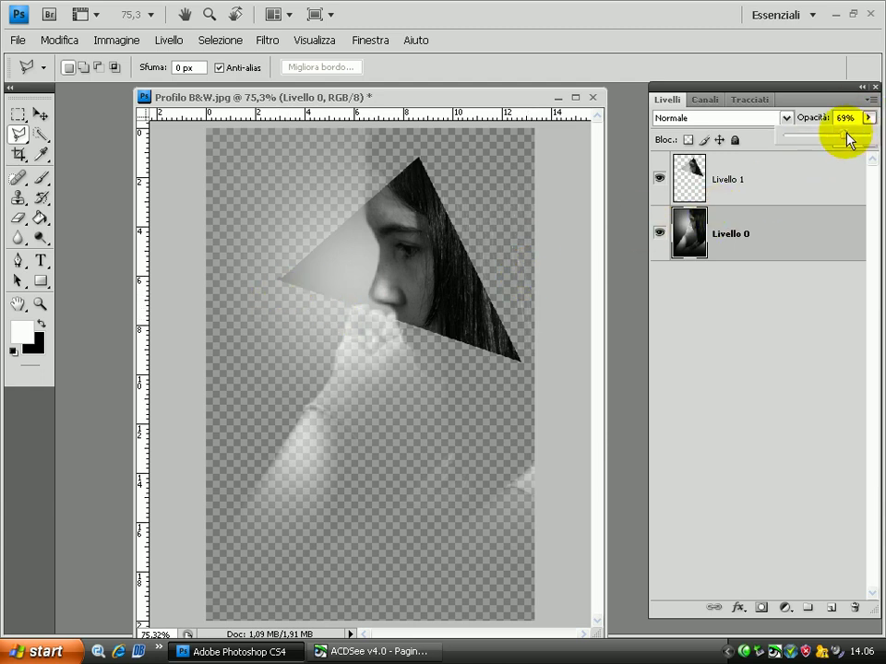
left_click_drag(844, 134, 872, 136)
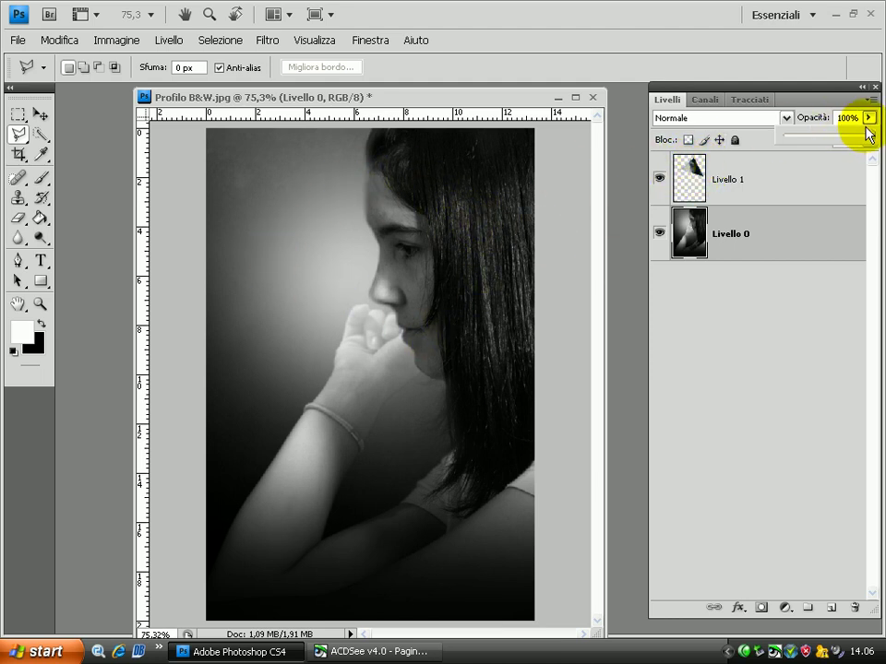
mouse_move(870, 125)
left_mouse_down()
mouse_move(839, 143)
mouse_move(849, 145)
left_mouse_up()
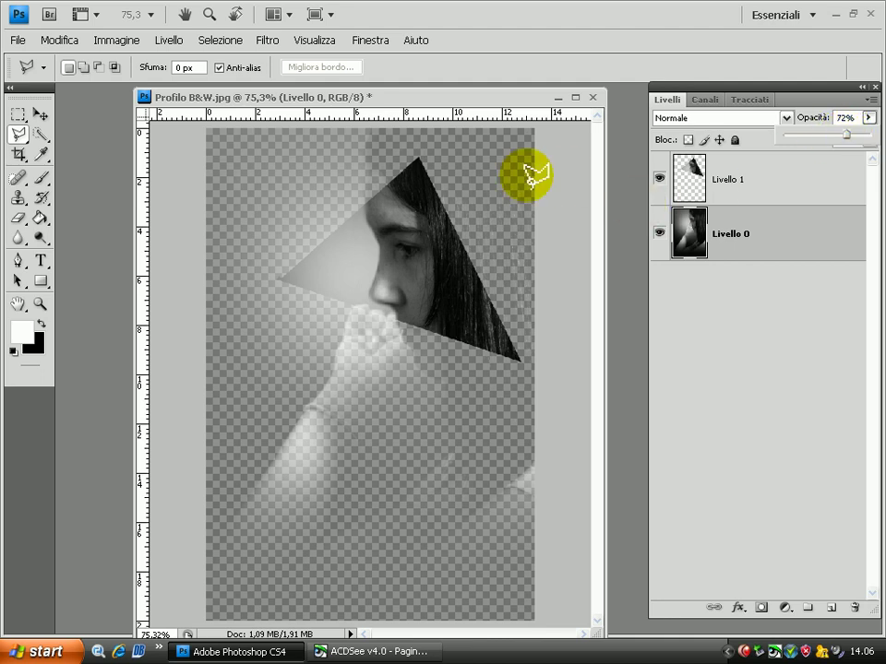
left_click(782, 231)
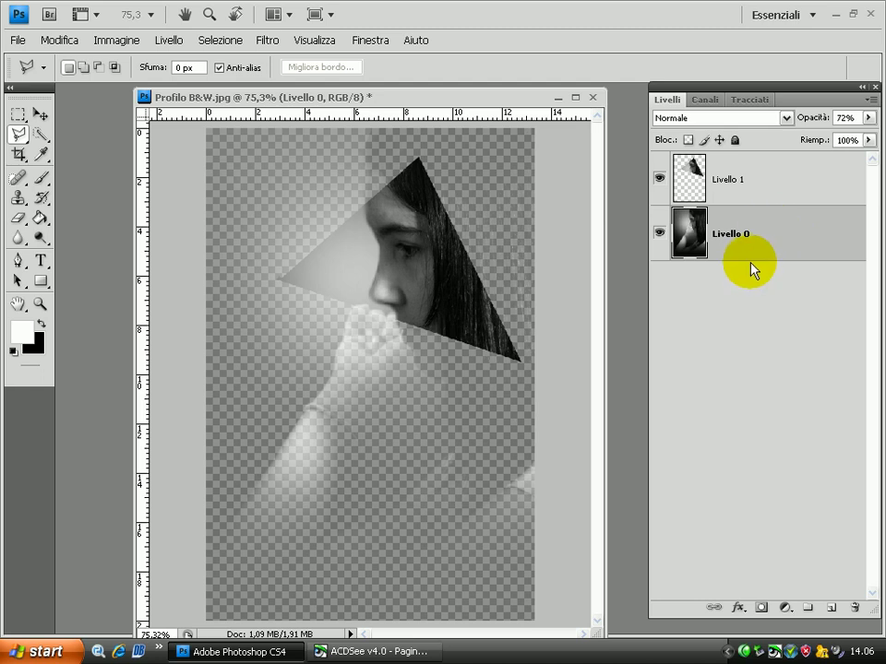
key("ctrl+v")
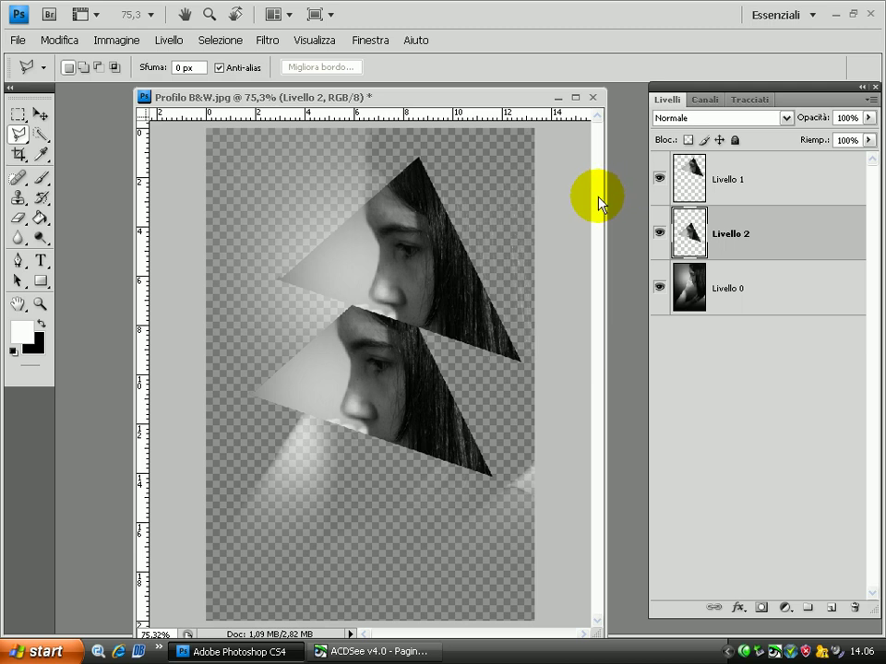
key("Delete")
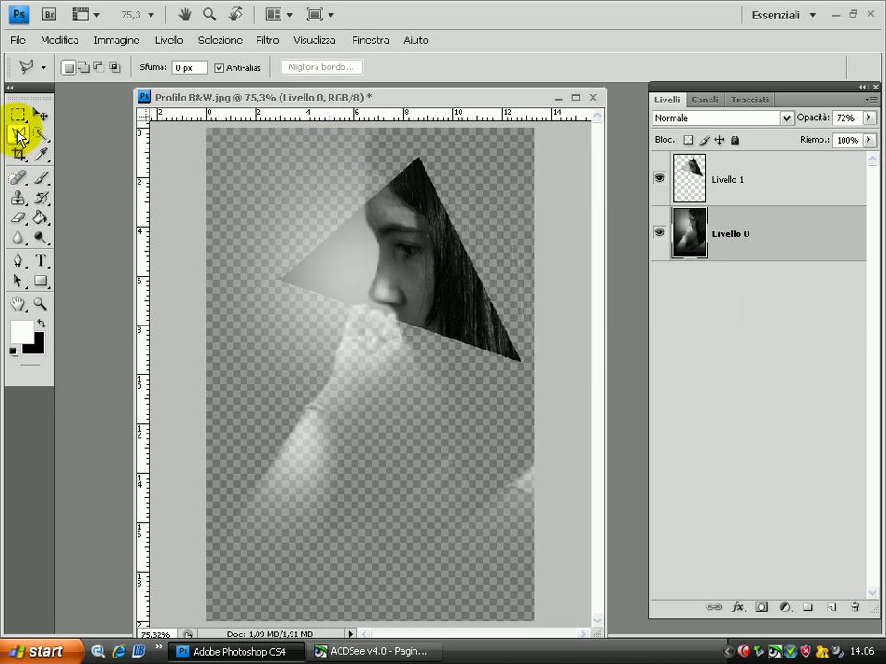
Step: Lasso the triangle below the face and copy it to new layer Livello 2
left_click(277, 280)
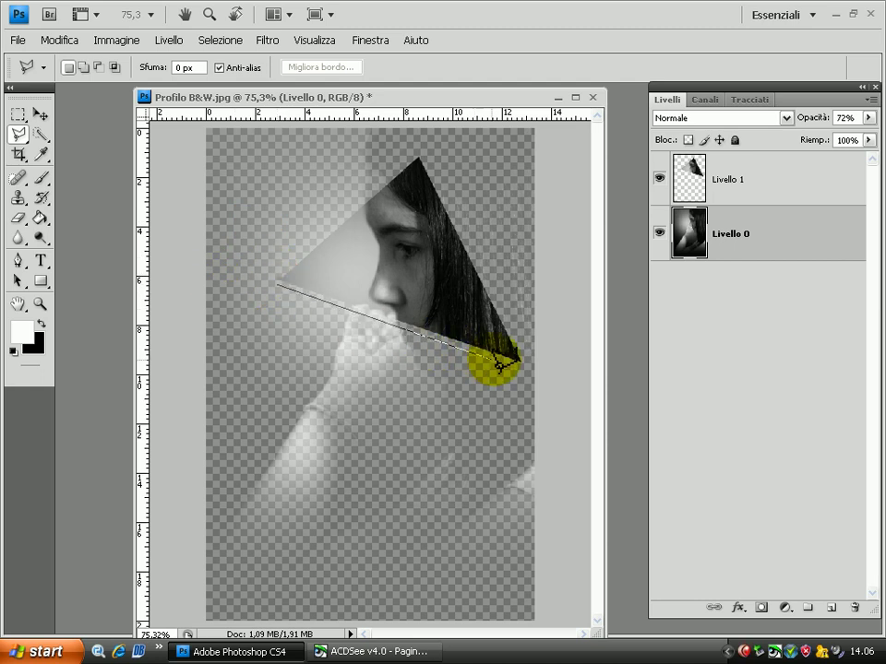
left_click(498, 358)
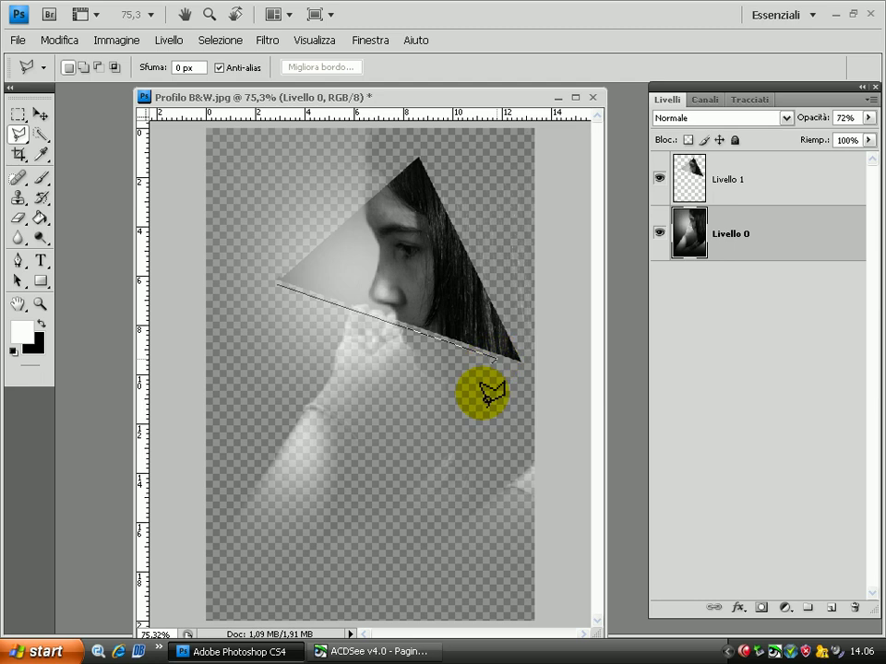
left_click(459, 489)
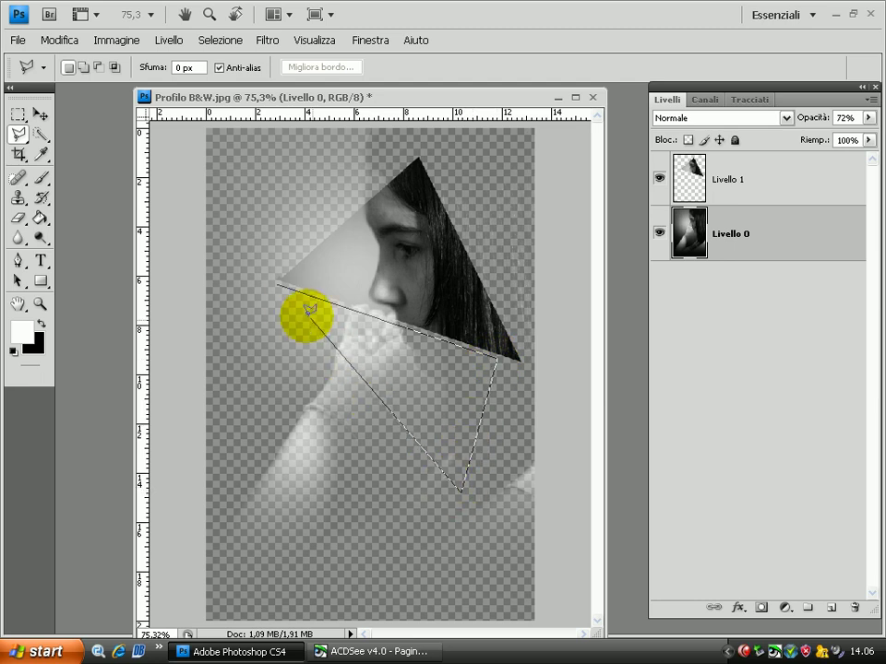
left_click(279, 283)
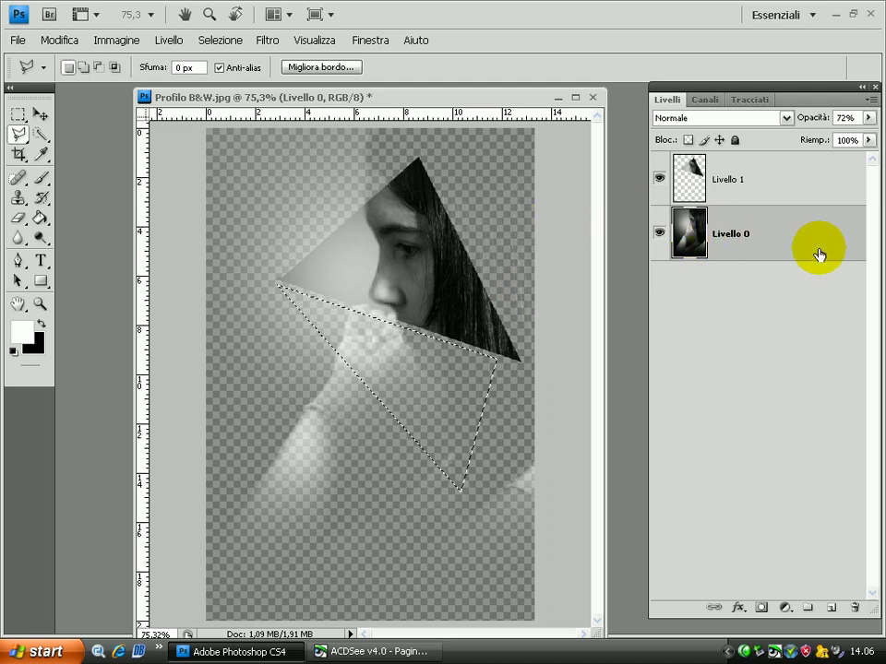
key("ctrl+j")
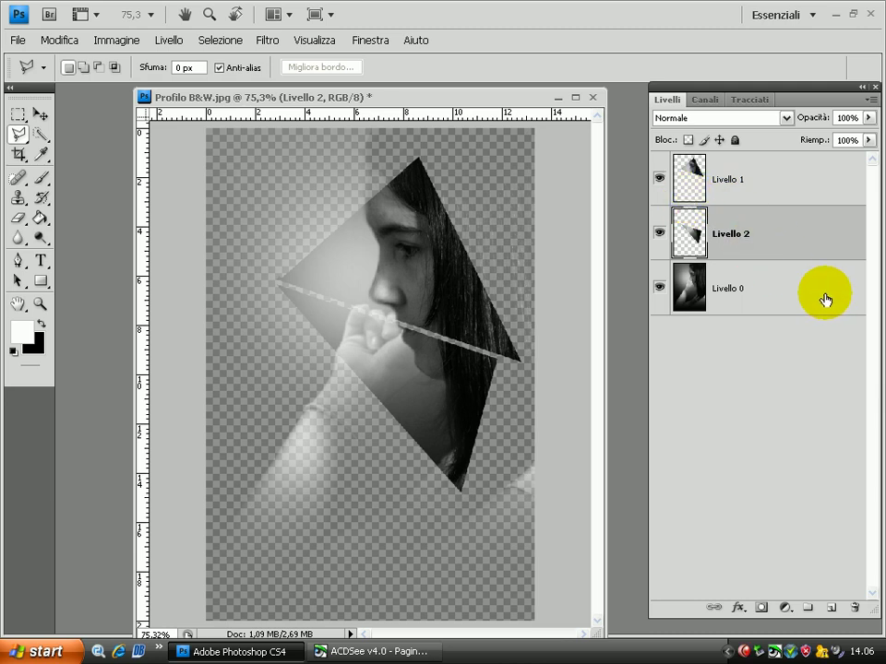
left_click(773, 283)
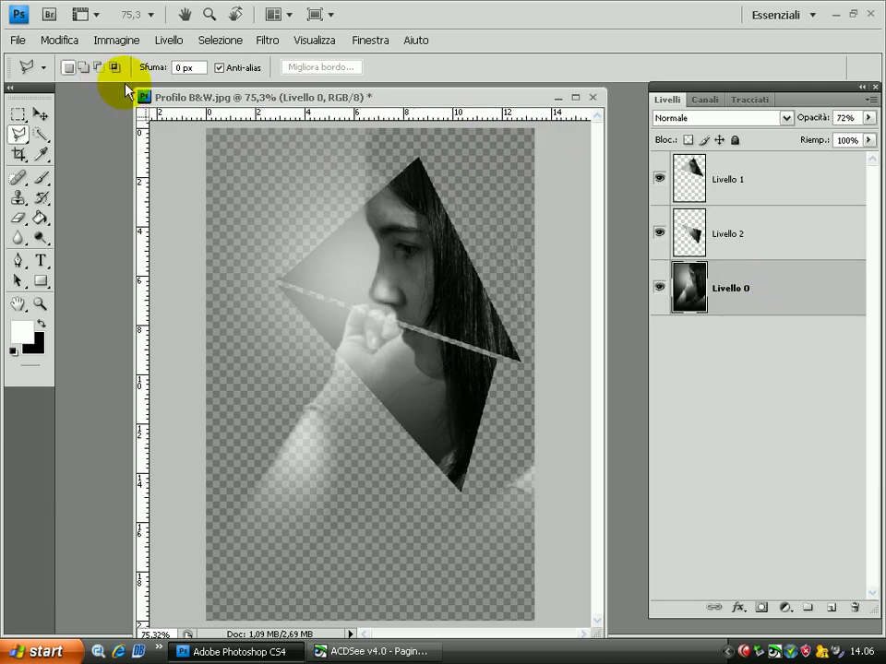
left_click(61, 44)
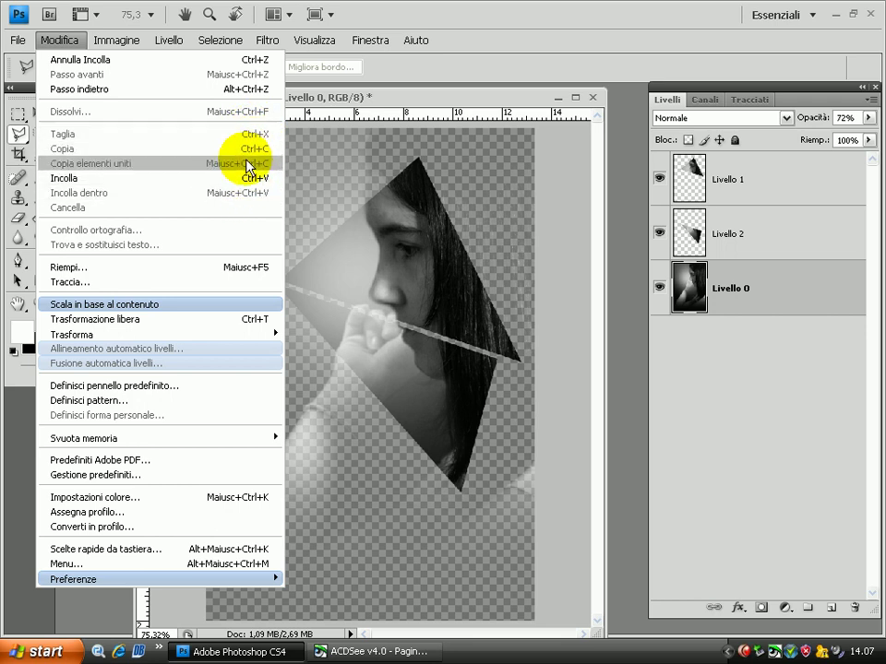
left_click(455, 86)
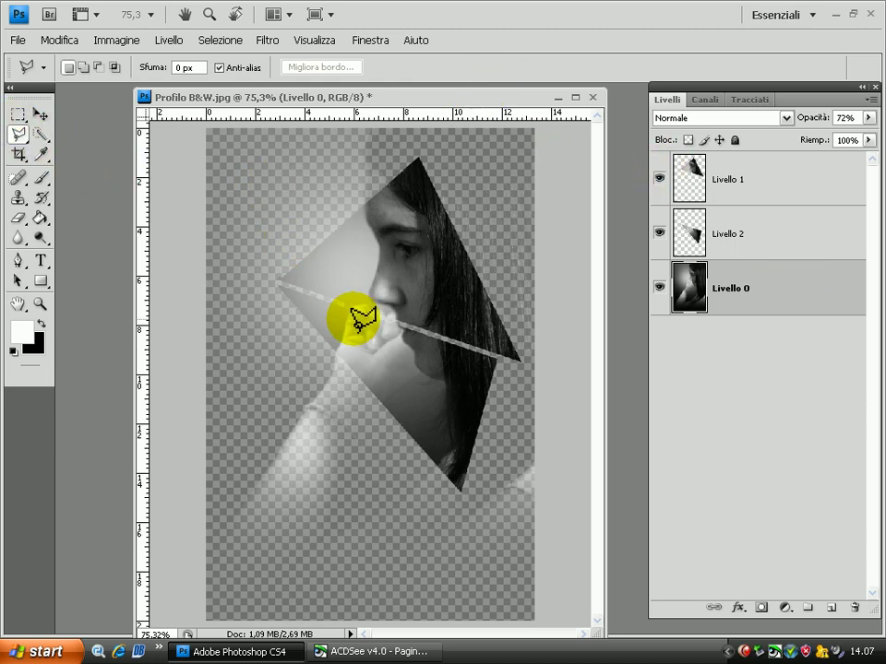
Step: Lasso a lower triangle from the diamond's left tip and copy it to Livello 3
left_click(280, 294)
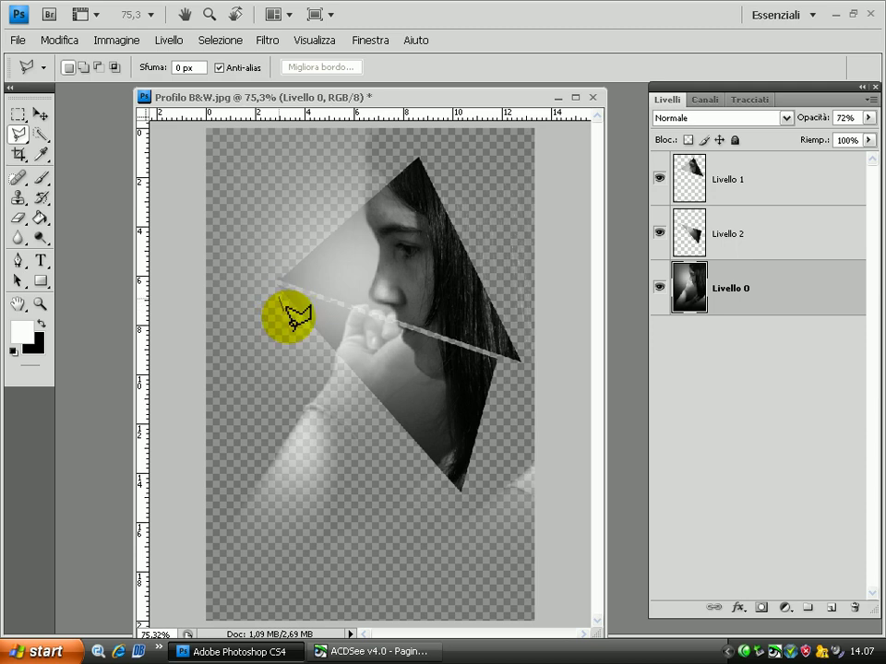
left_click(482, 530)
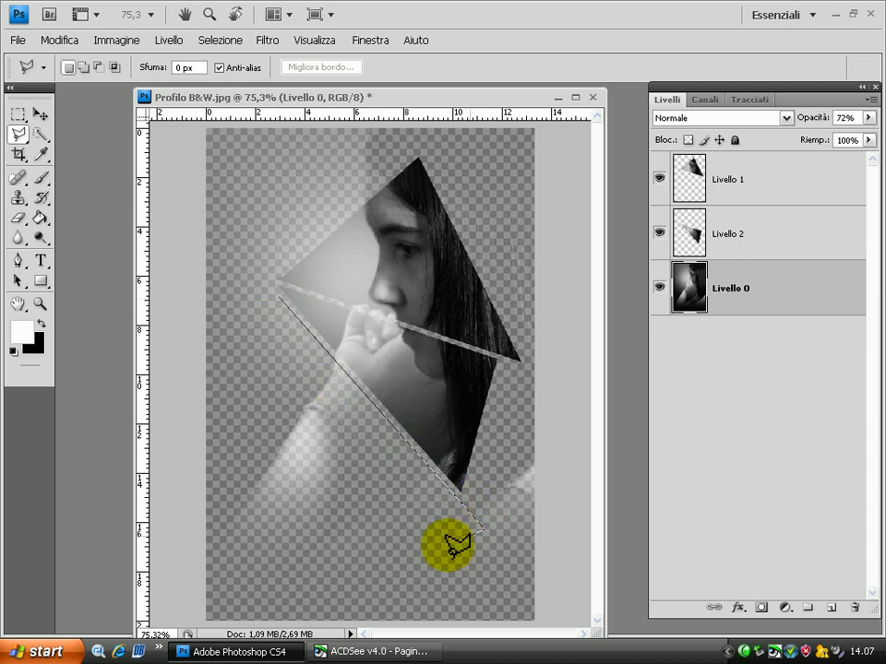
left_click(354, 607)
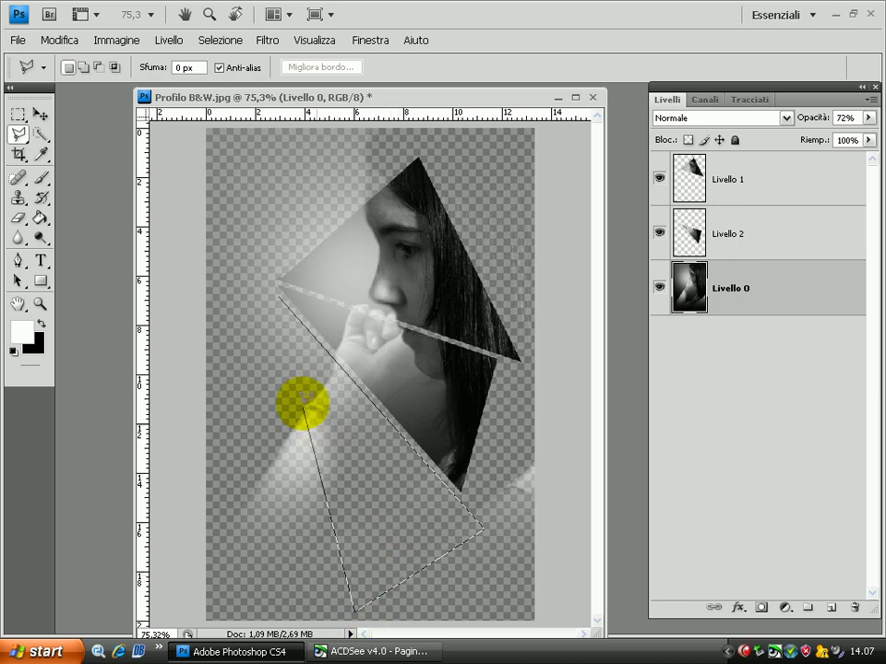
left_click(283, 294)
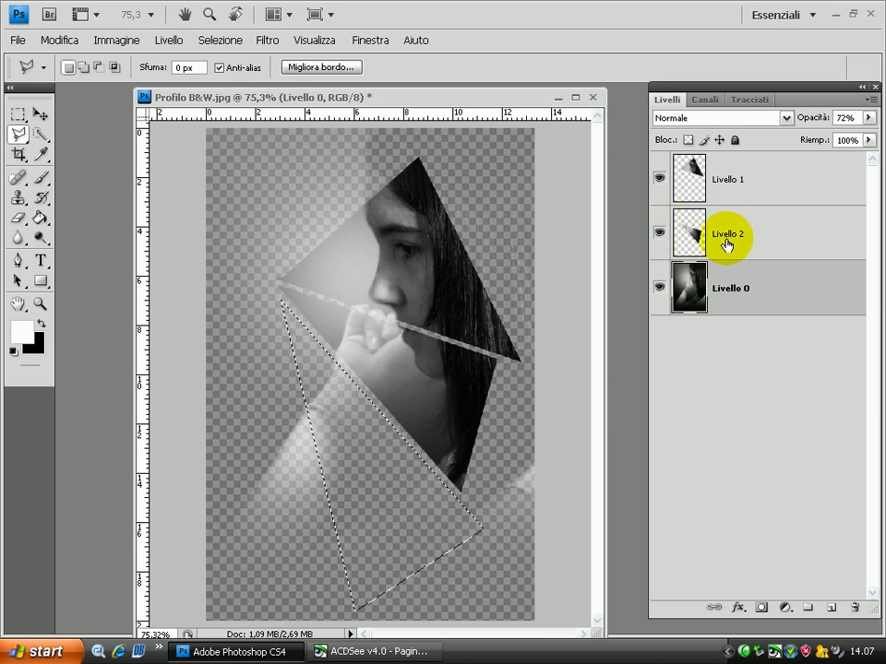
key("ctrl+j")
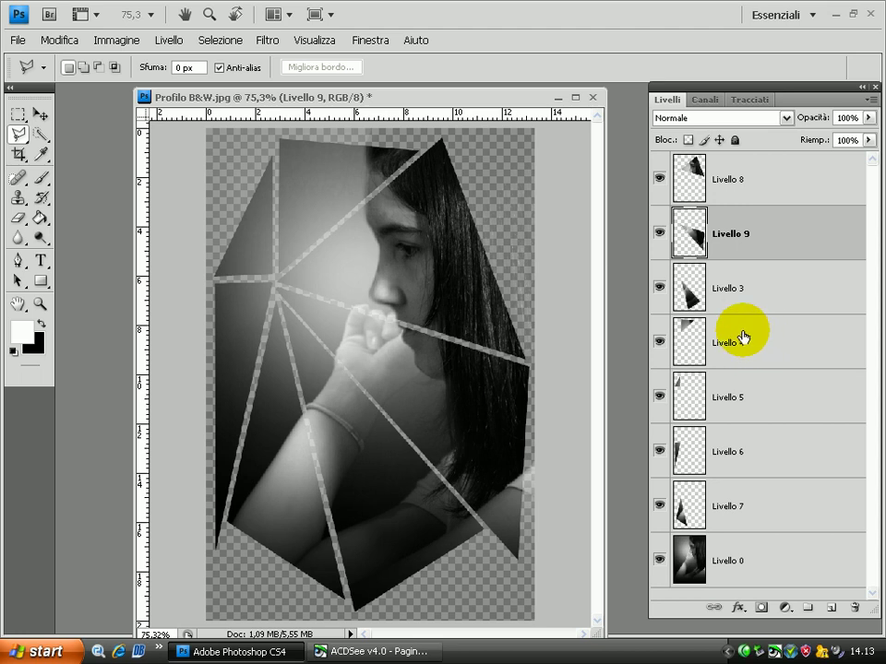
left_click(803, 176)
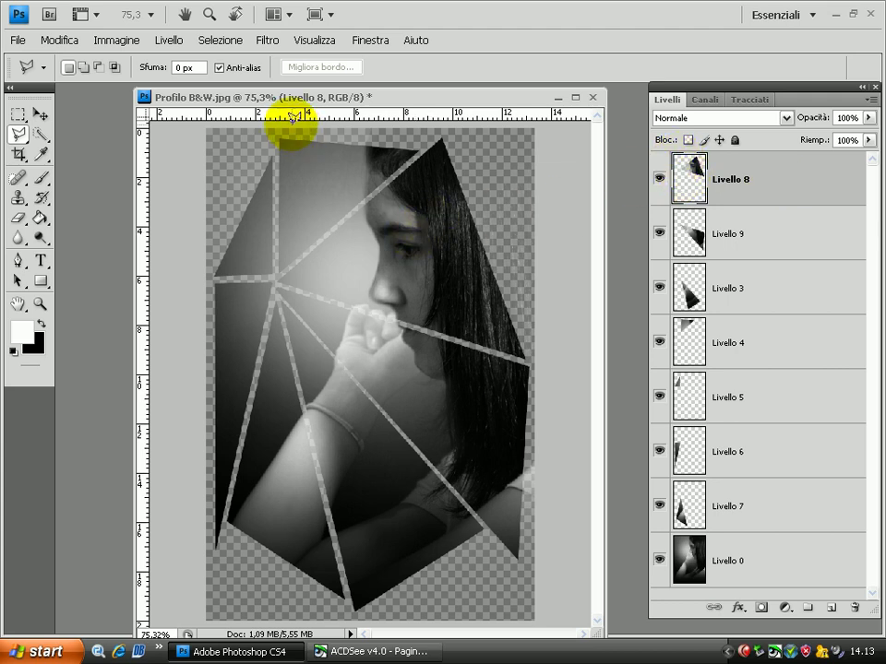
Step: Give Livello 8 a Bevel and Emboss: Effetto rilievo, 5 px size, 137° angle, 5° altitude
left_click(168, 40)
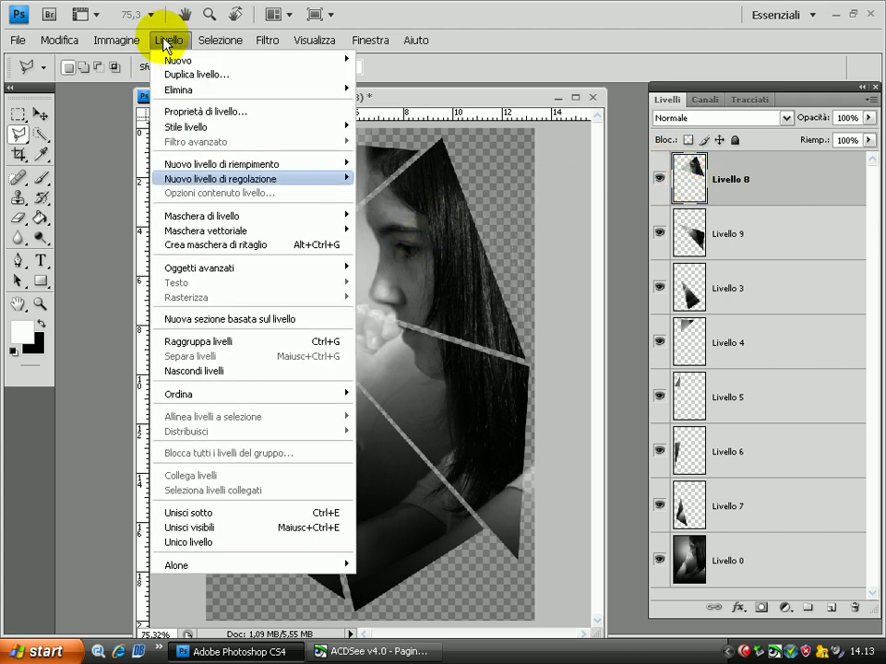
mouse_move(186, 127)
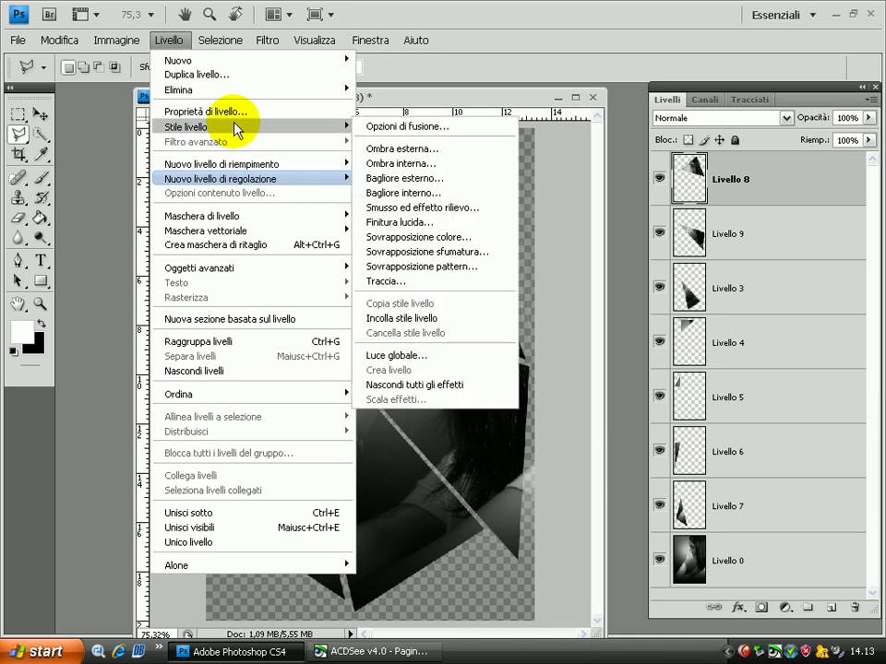
left_click(447, 210)
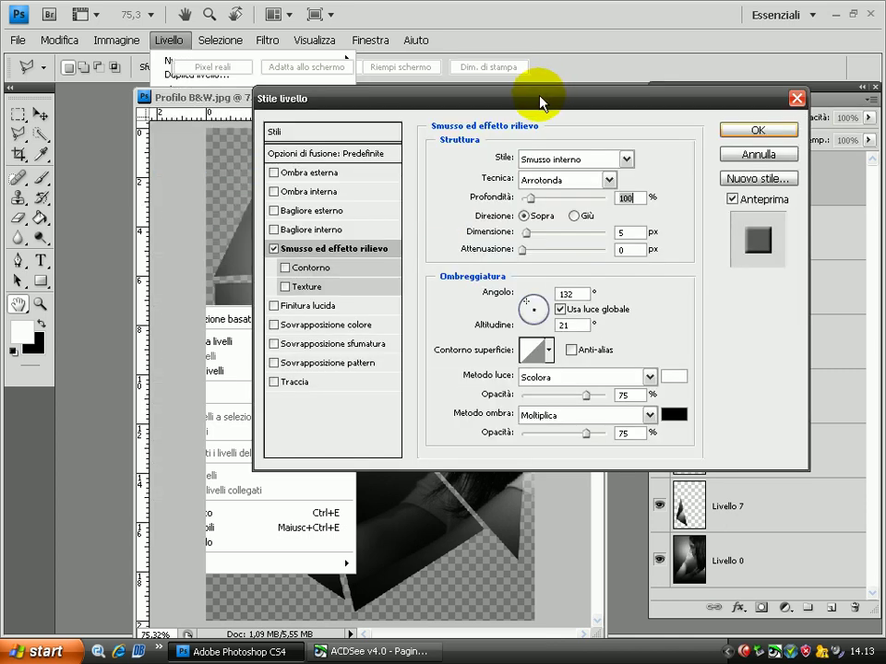
mouse_move(541, 99)
left_mouse_down()
mouse_move(600, 260)
mouse_move(601, 295)
left_mouse_up()
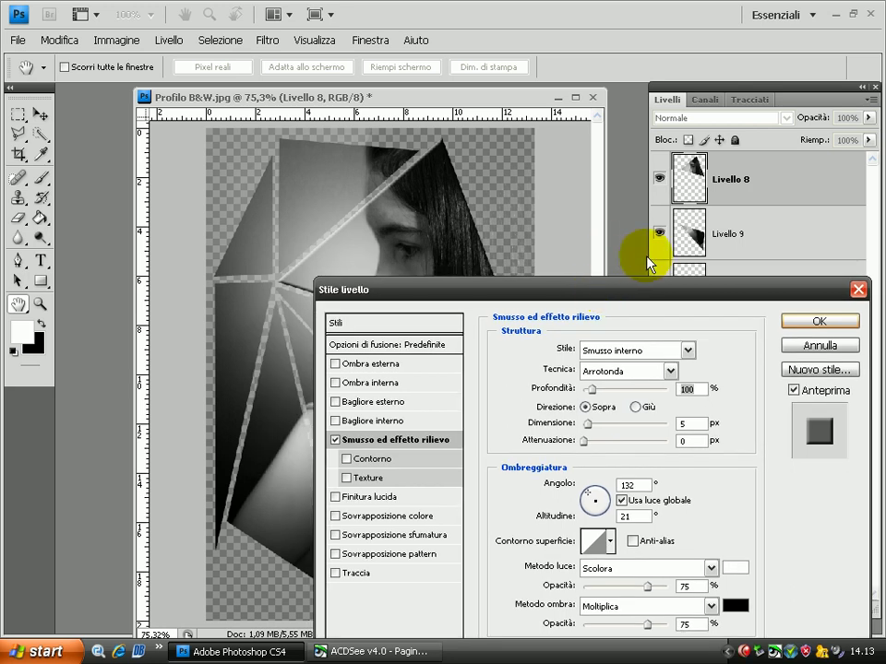
left_click_drag(643, 290, 719, 276)
left_click(764, 338)
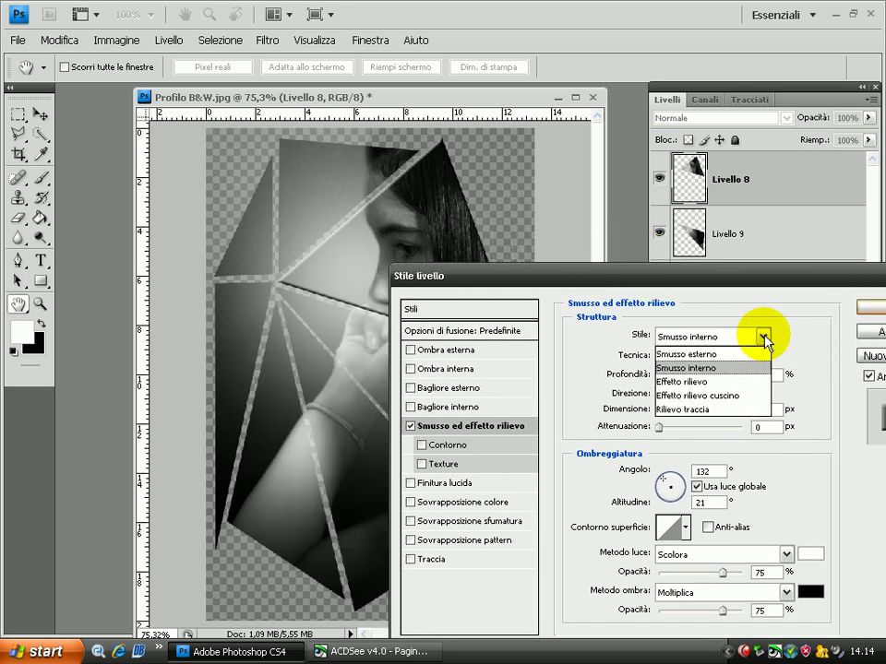
left_click(731, 382)
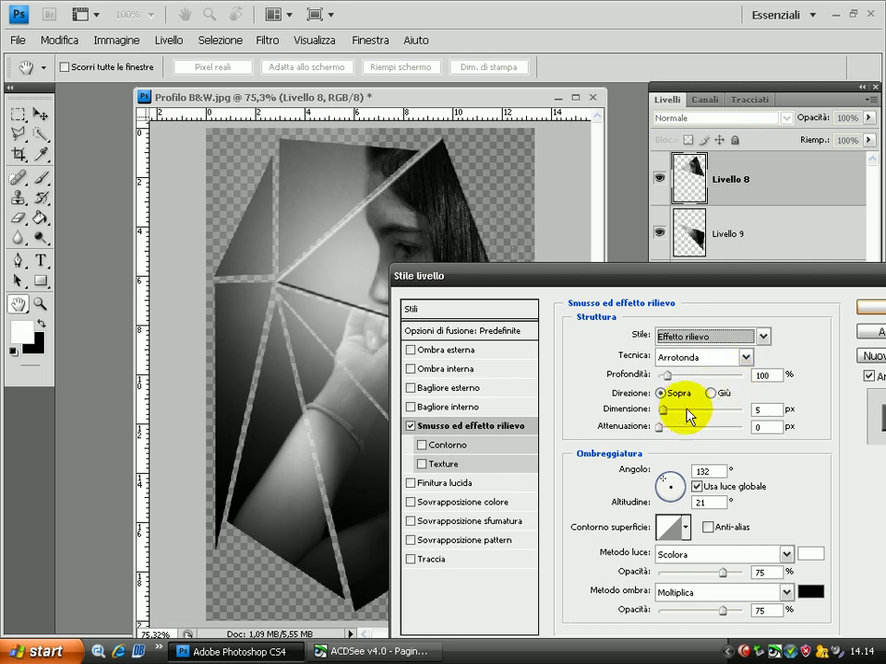
left_click_drag(663, 411, 667, 413)
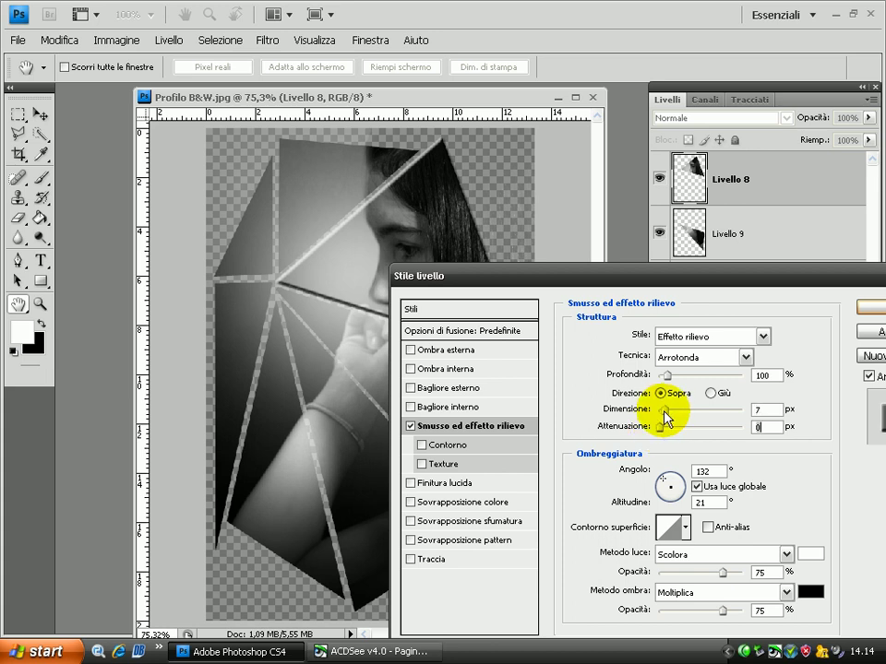
left_click_drag(665, 413, 662, 413)
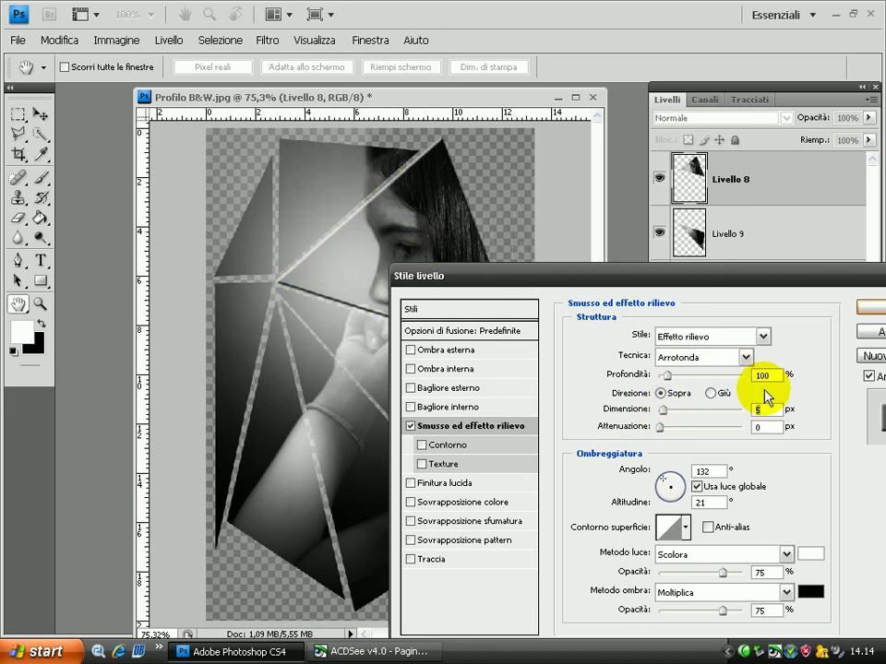
mouse_move(661, 481)
left_mouse_down()
mouse_move(682, 486)
mouse_move(668, 478)
mouse_move(672, 490)
left_mouse_up()
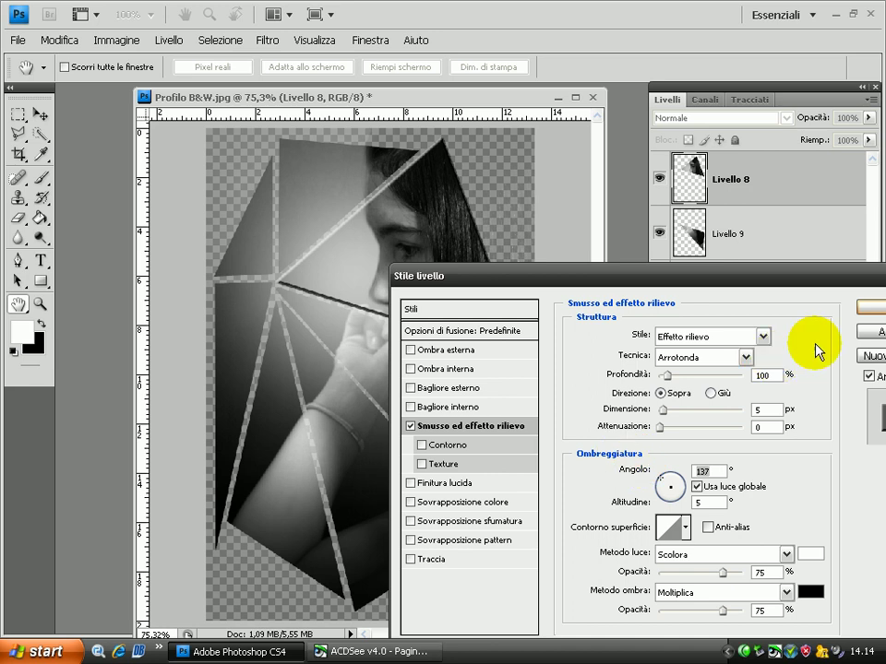
left_click_drag(798, 281, 733, 315)
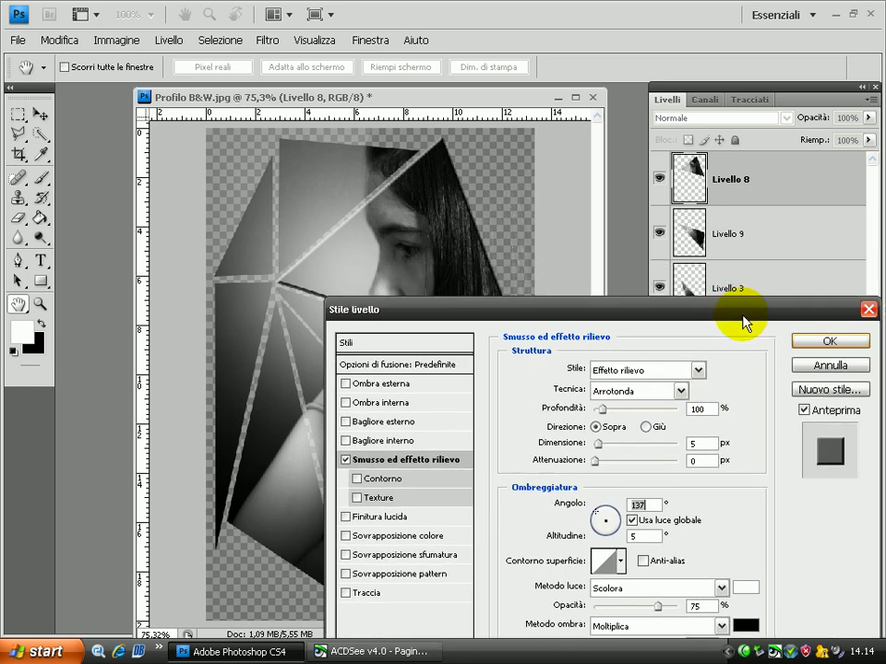
Step: Apply the bevel to Livello 8 and copy its layer style
left_click(827, 341)
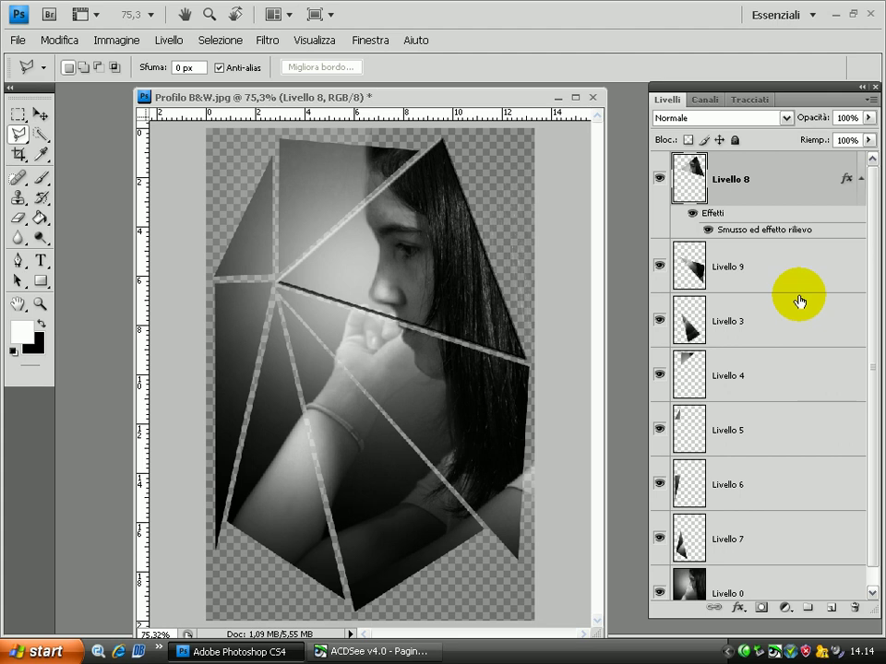
right_click(791, 186)
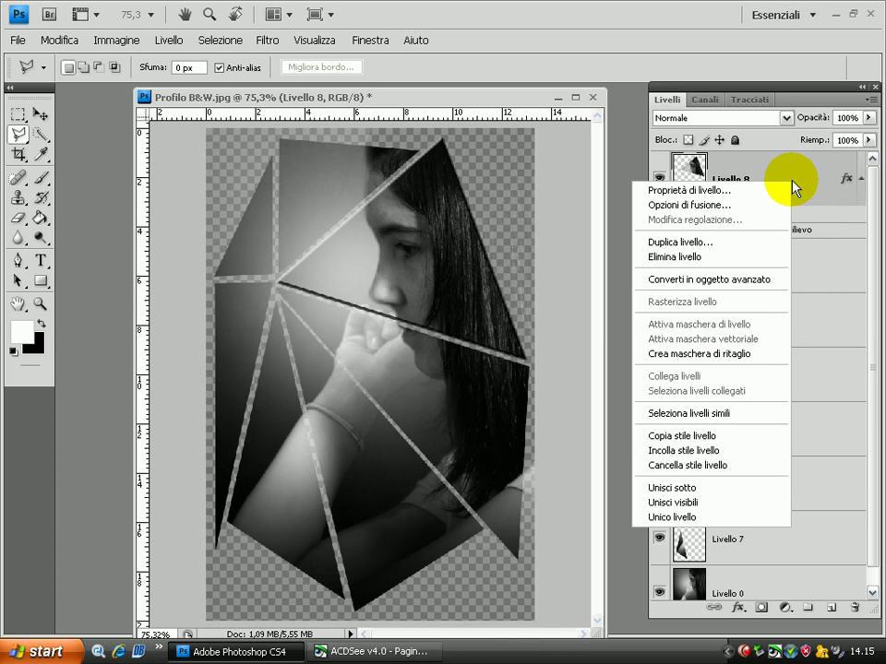
left_click(756, 444)
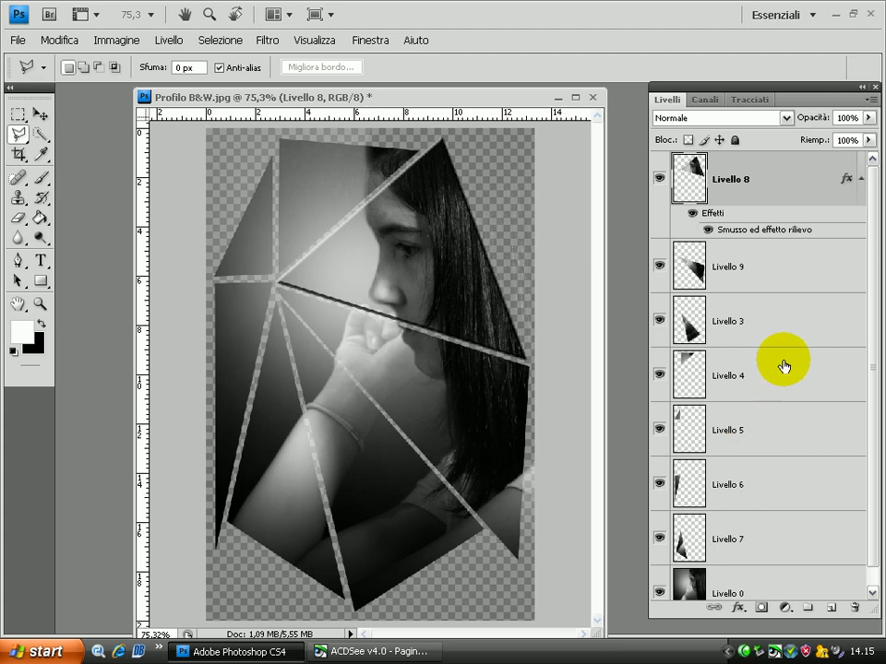
Step: Paste the bevel style onto Livello 9 and Livello 3 through Livello 7
left_click(833, 289)
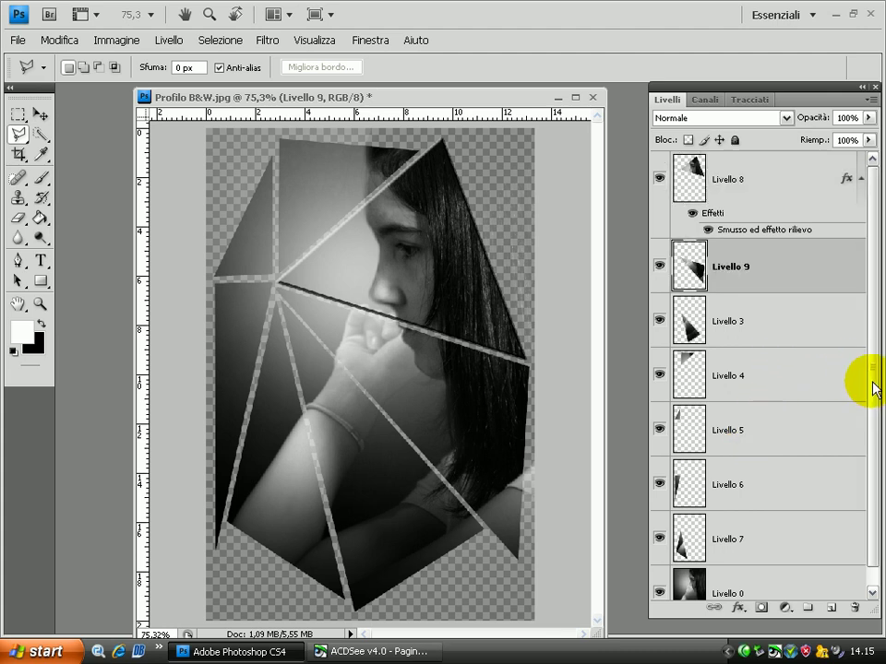
left_click(811, 342, "ctrl")
left_click(806, 392, "ctrl")
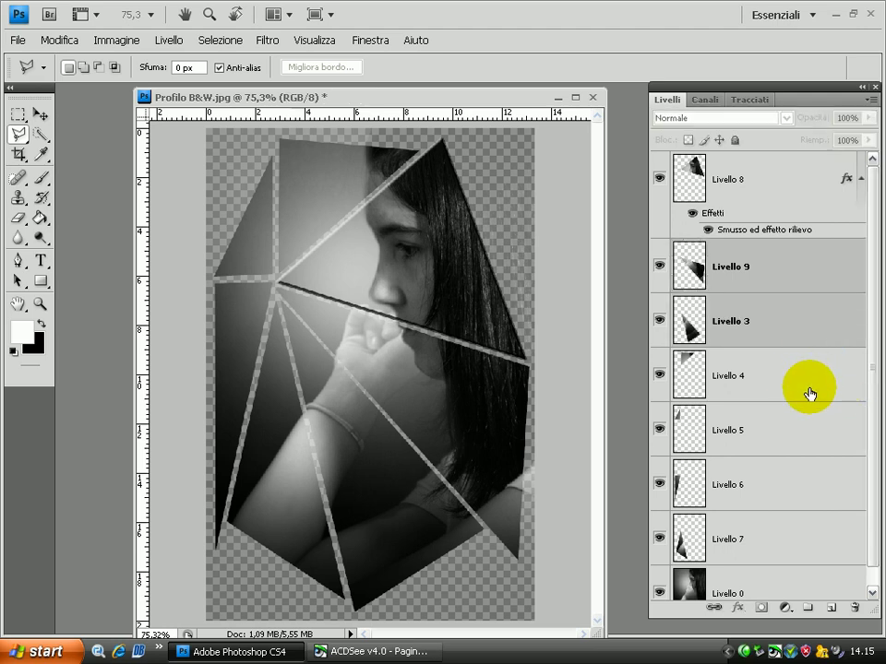
left_click(795, 452, "ctrl")
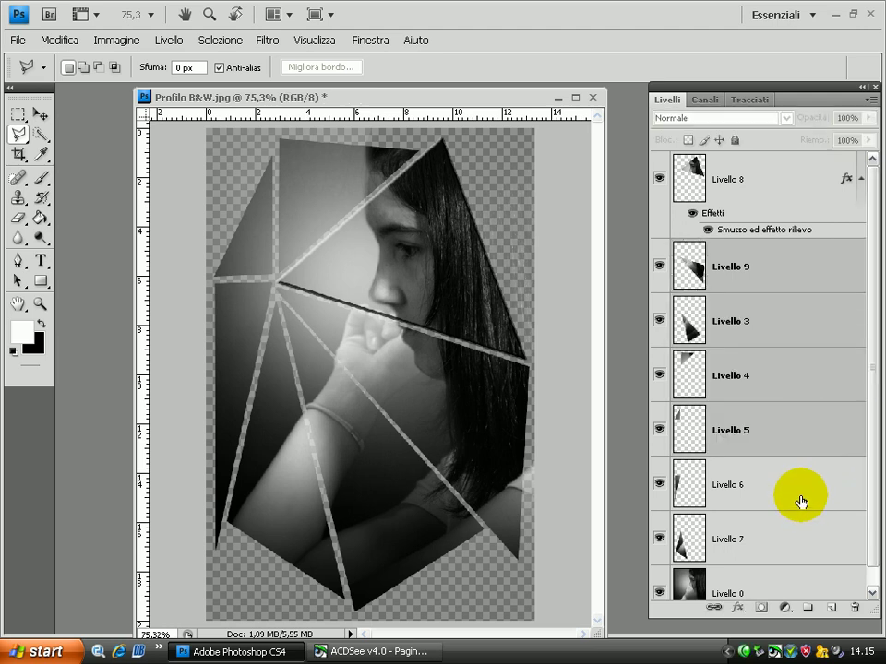
left_click(799, 502, "ctrl")
left_click(789, 552, "ctrl")
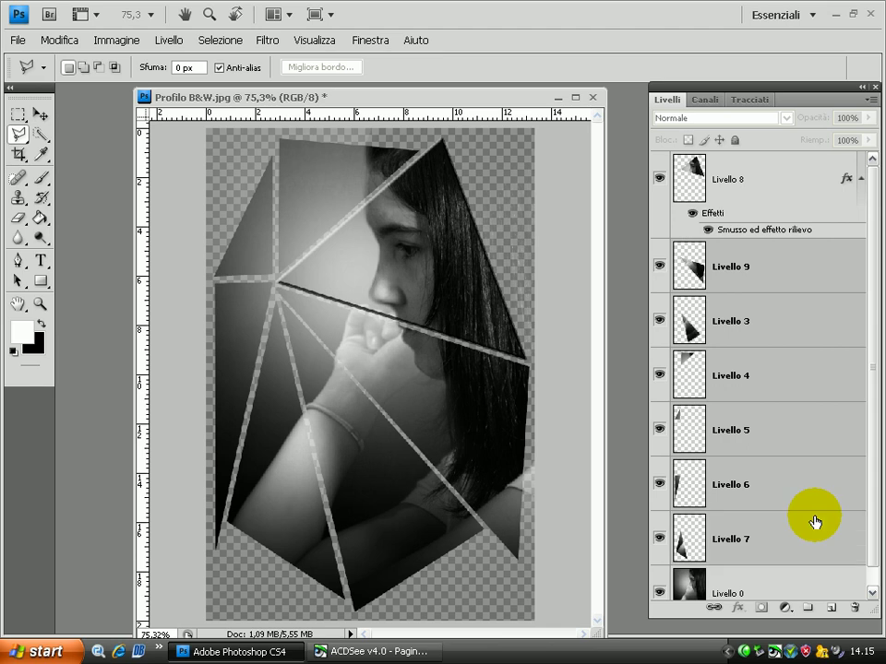
right_click(797, 276)
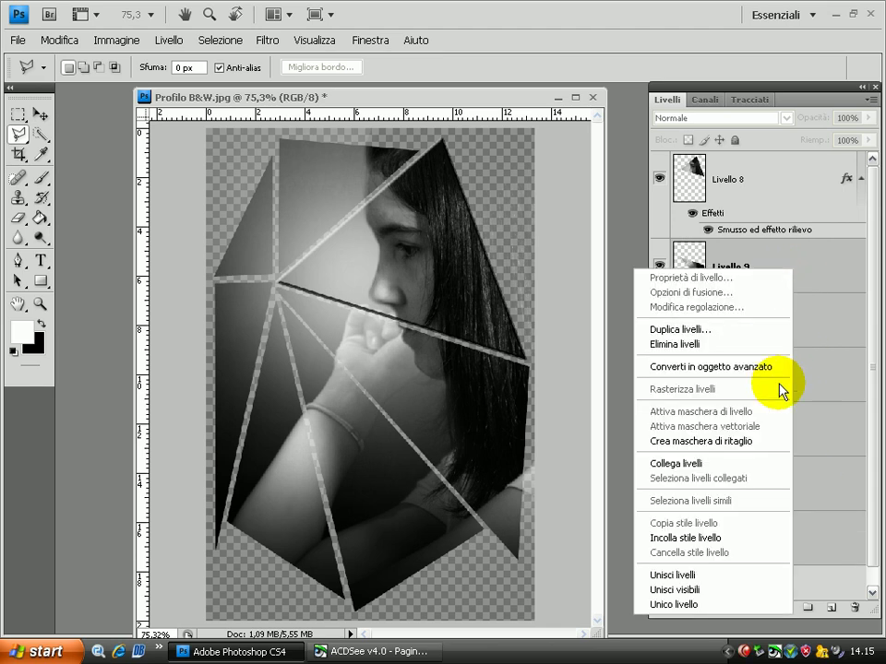
left_click(732, 538)
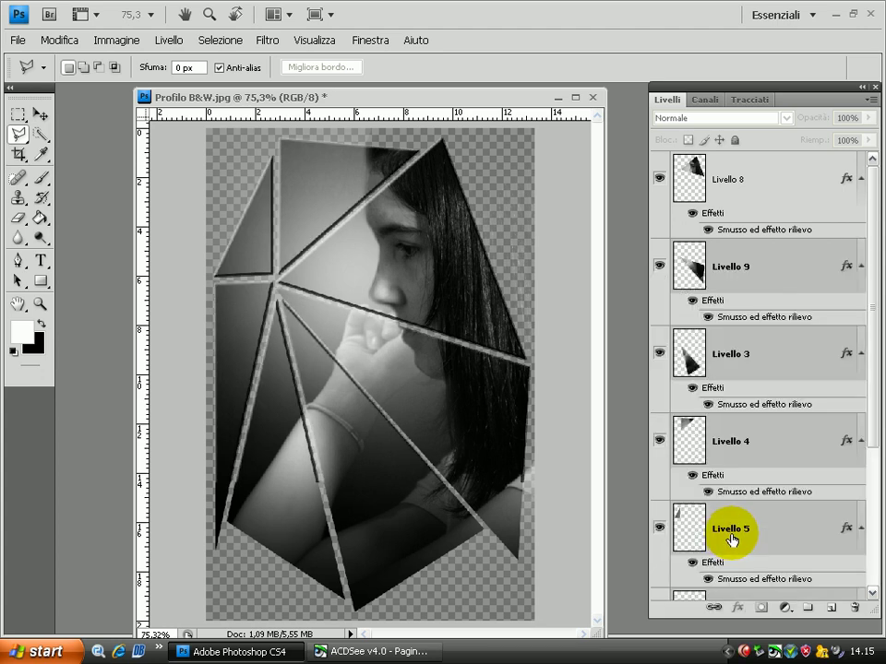
scroll(757, 554, "down", 5)
left_click(803, 573)
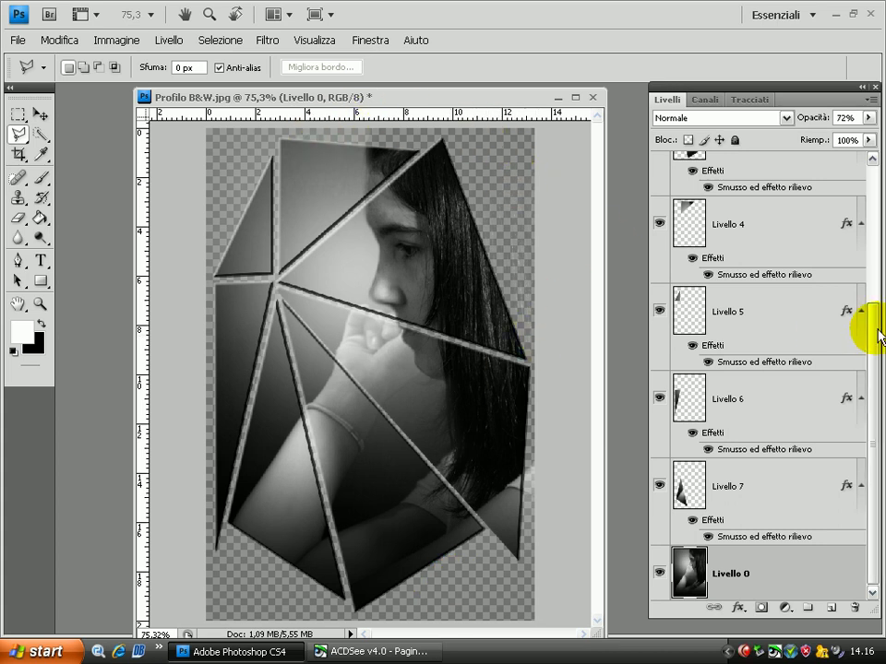
Step: Hide Livello 0 and fill a new layer, Livello 10, with white
left_click(658, 573)
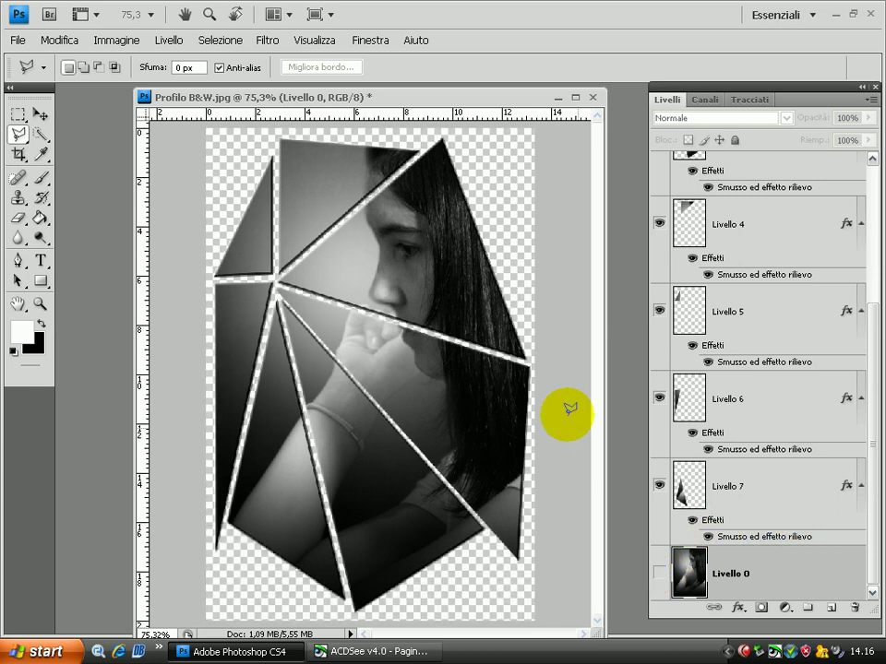
left_click(832, 610)
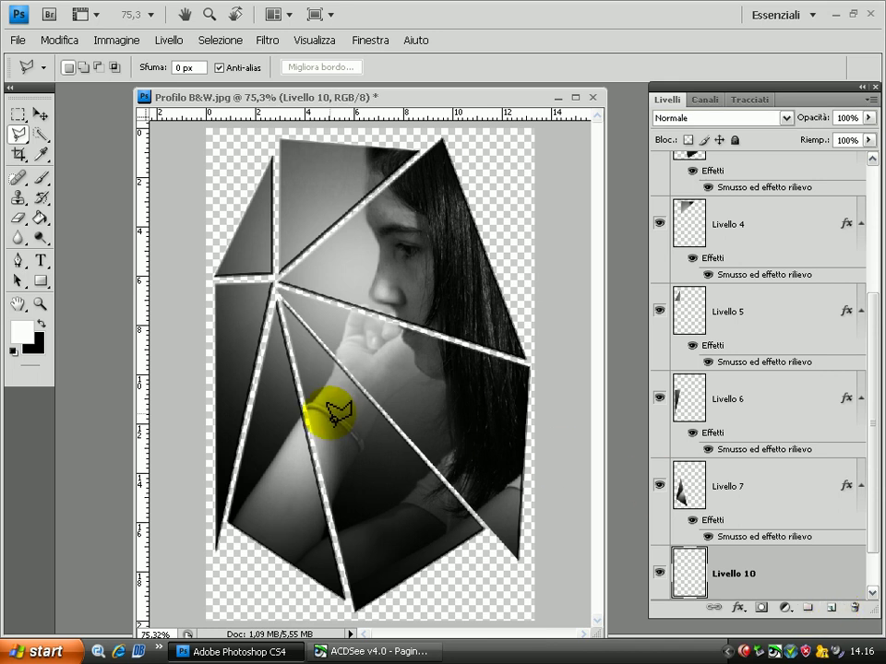
left_click(40, 218)
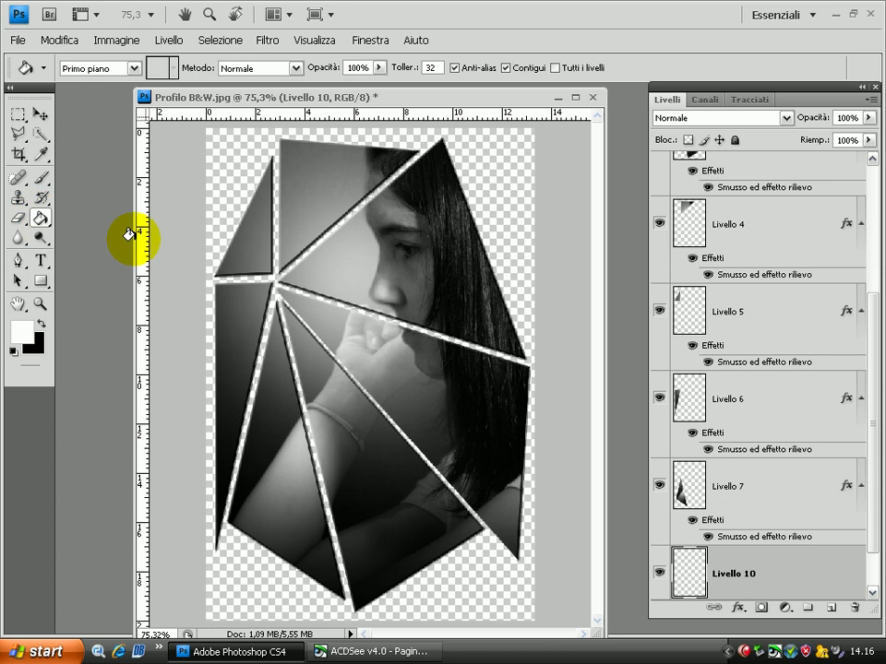
left_click(221, 167)
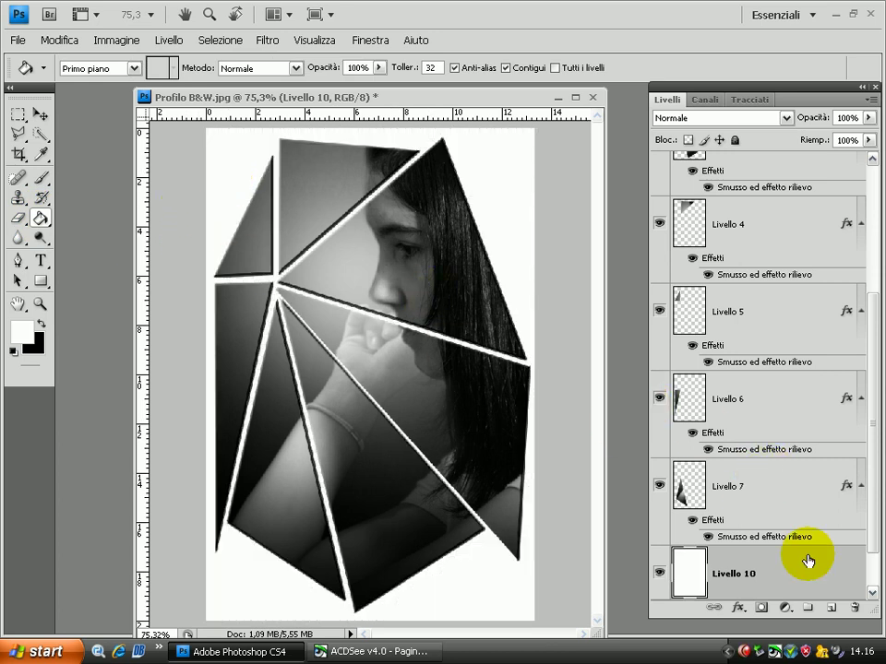
Step: Fill a new layer, Livello 11, with black behind the bevelled shards
left_click(831, 608)
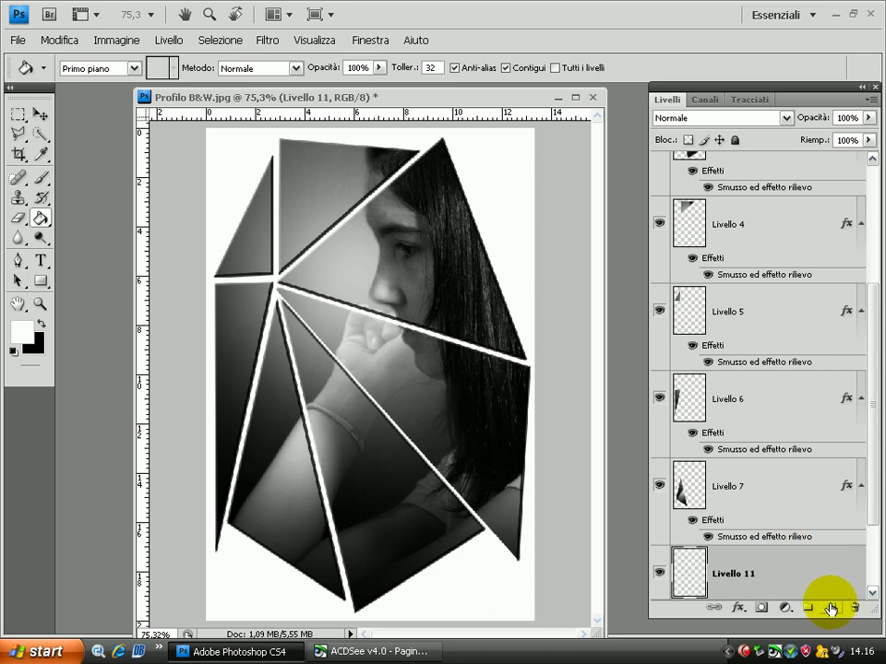
left_click(41, 320)
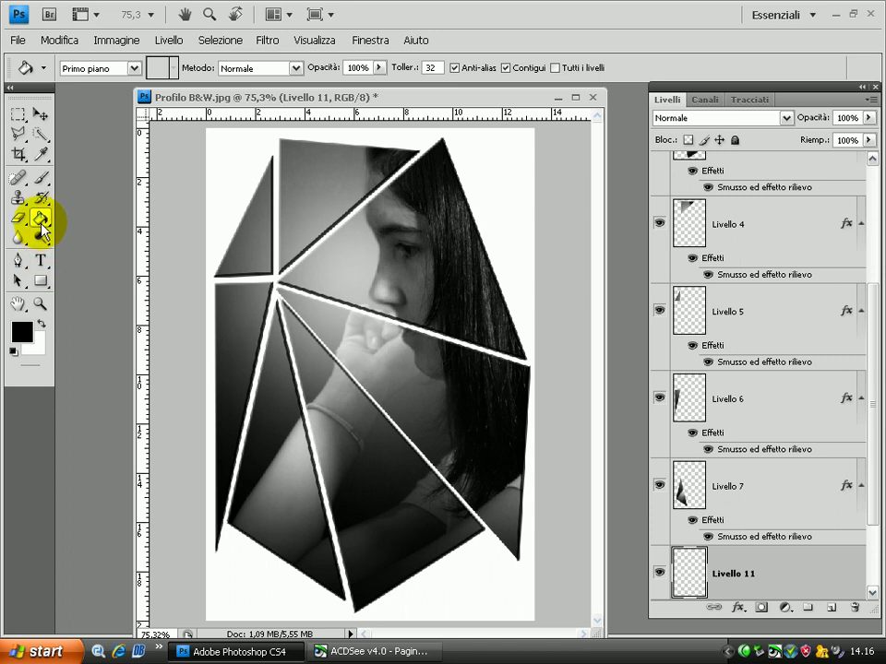
left_click(215, 166)
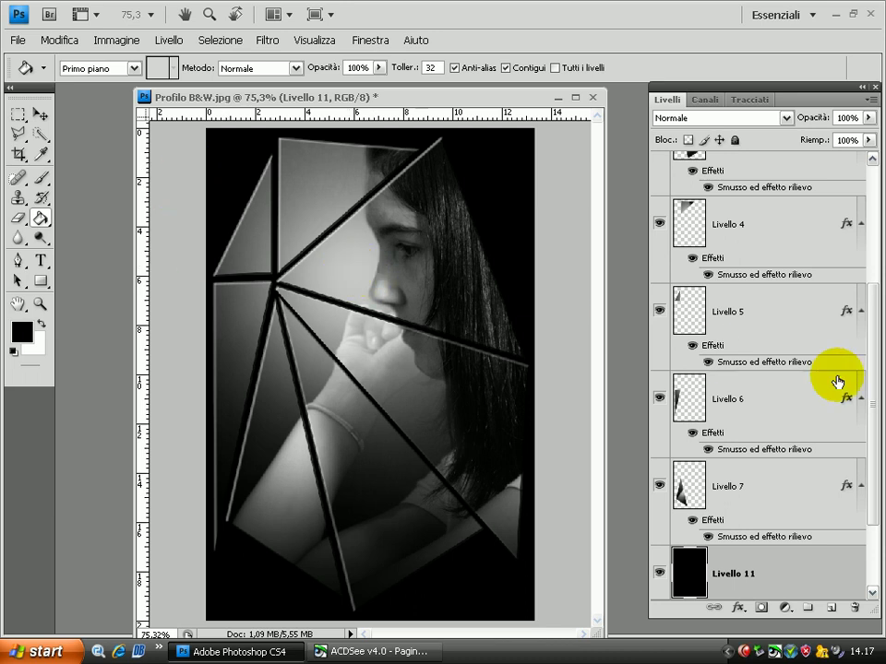
left_click_drag(870, 378, 872, 461)
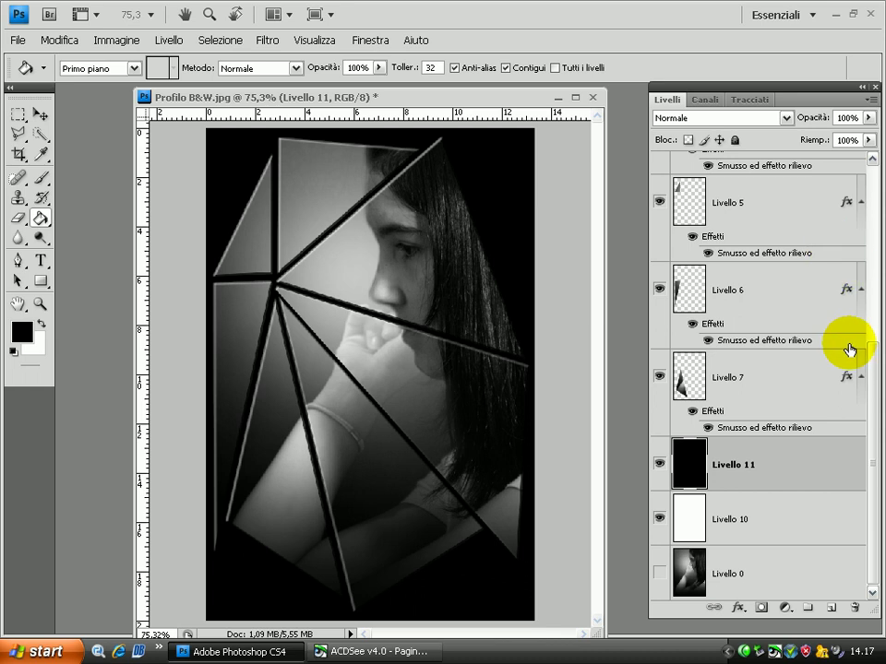
left_click_drag(870, 356, 867, 190)
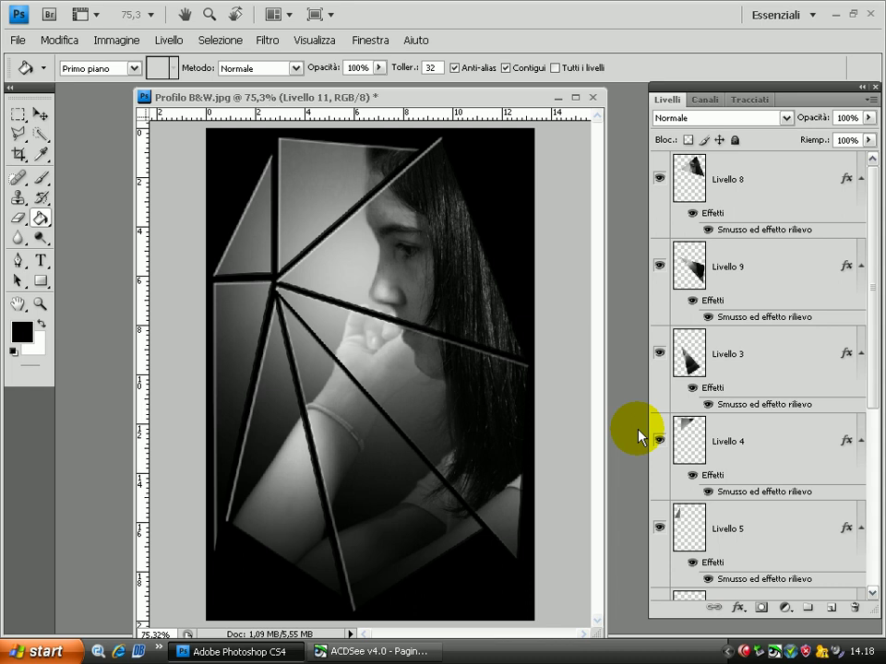
Step: Flatten the shattered portrait into one Sfondo layer, discard hidden layers, and hide the panels
left_click(169, 41)
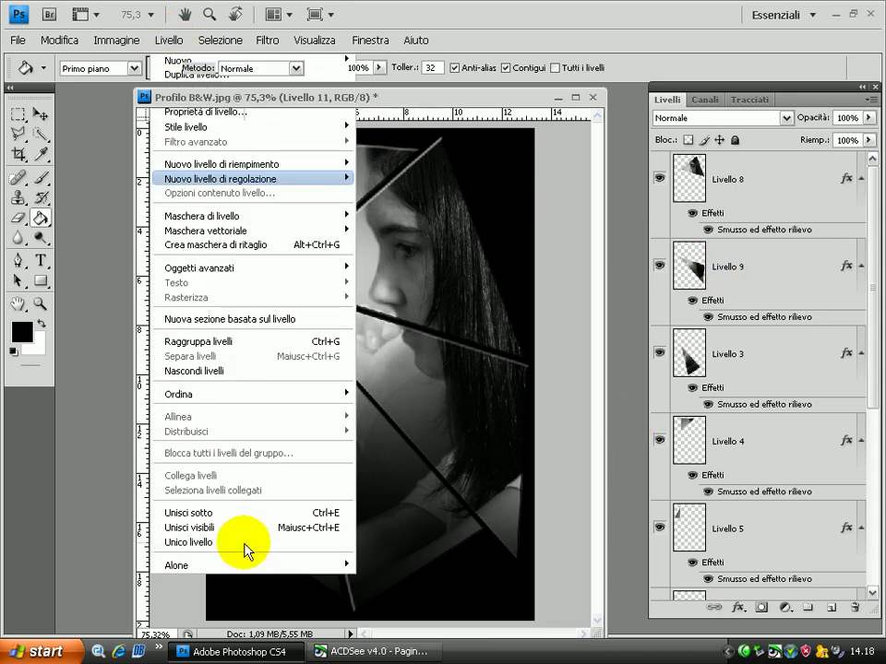
left_click(244, 544)
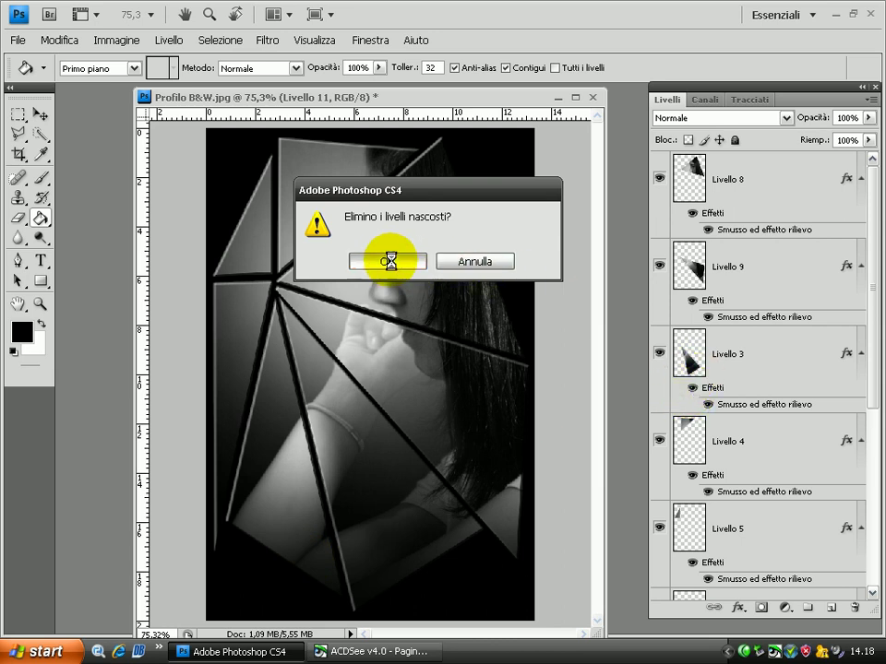
left_click(389, 263)
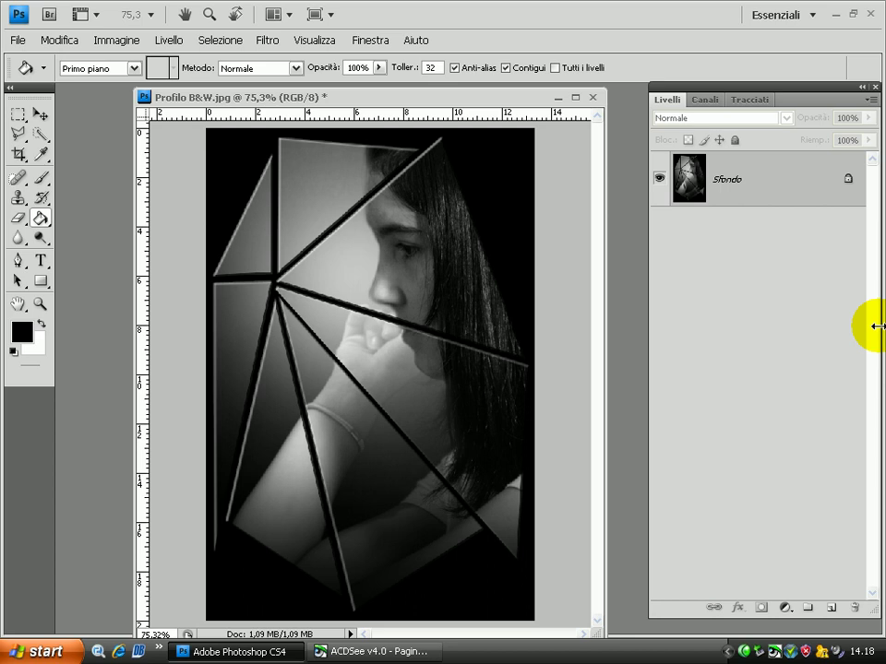
key("Tab")
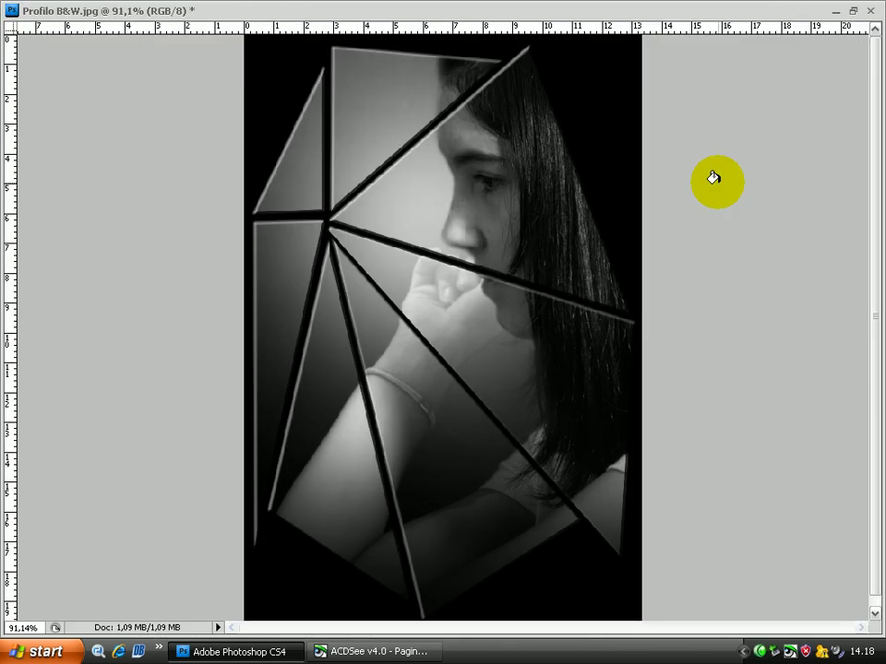